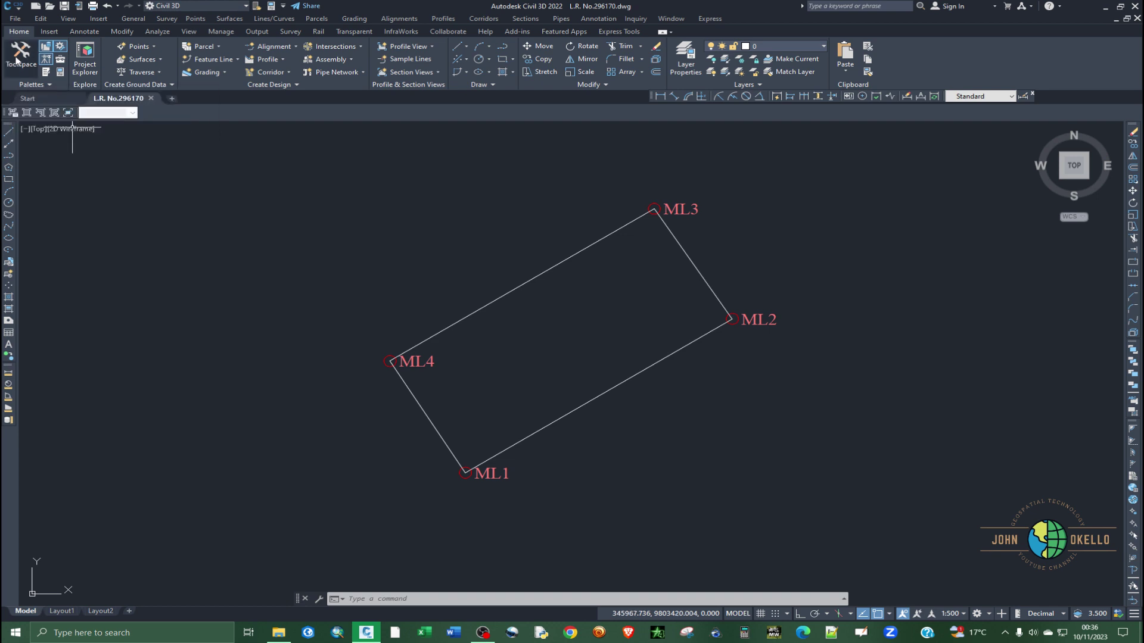
Show the Toolspace palette with the active drawing's object collections.
left_click(18, 57)
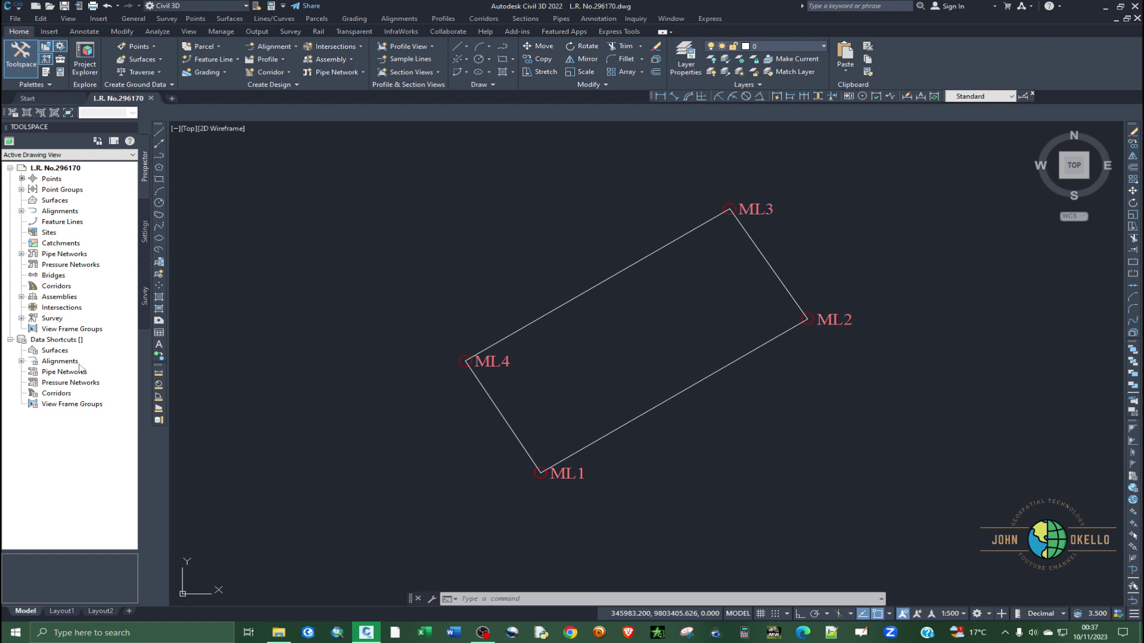
left_click(47, 171)
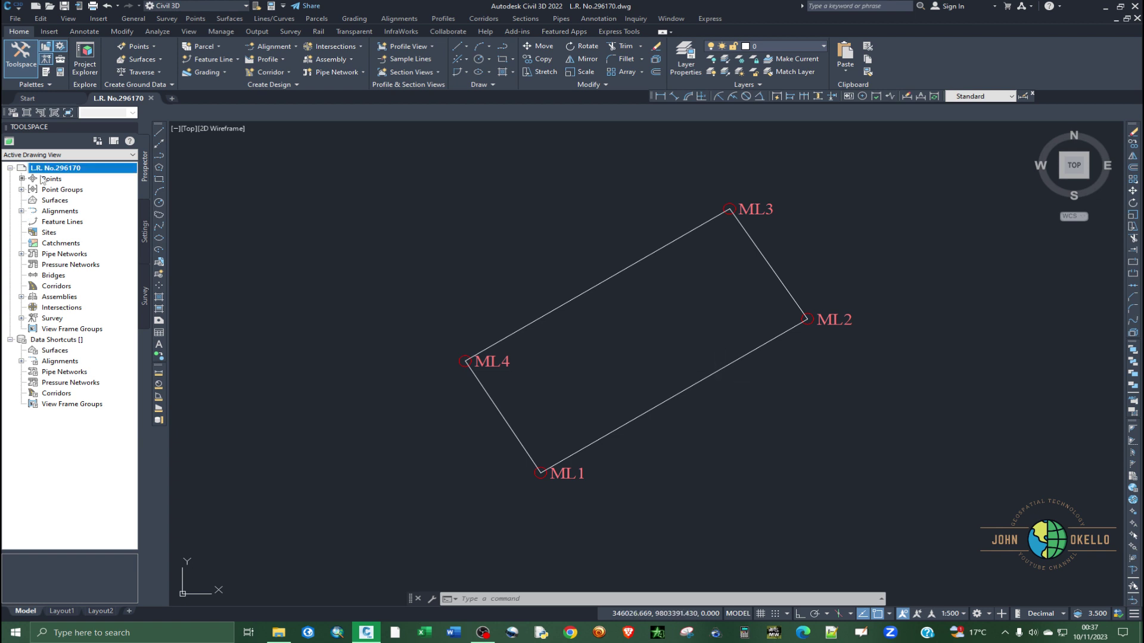
right_click(58, 170)
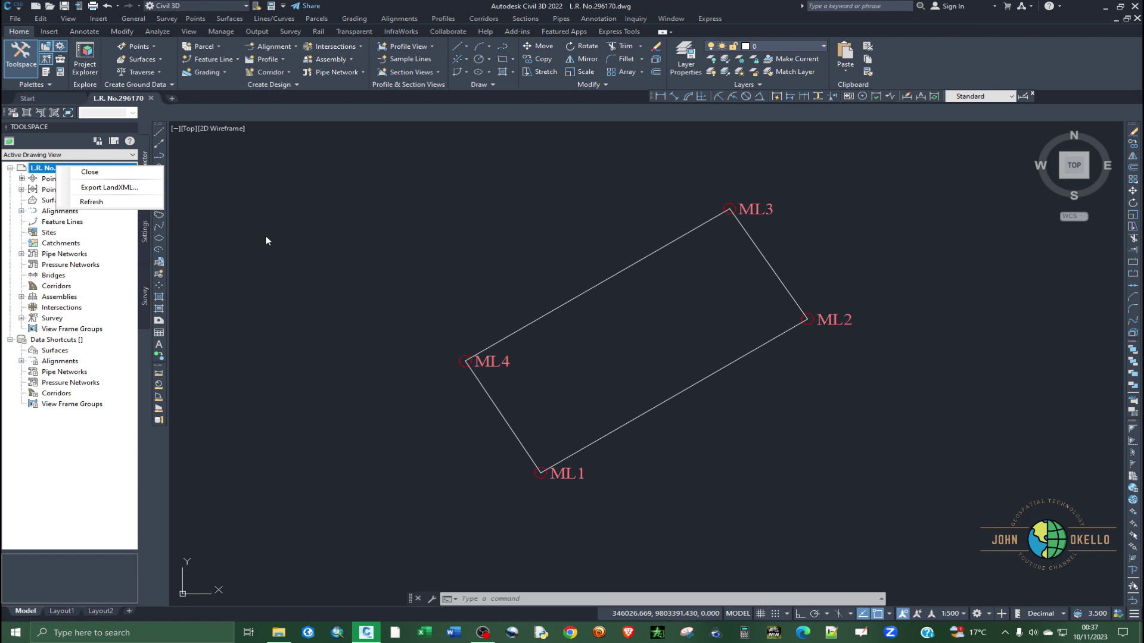
left_click(338, 291)
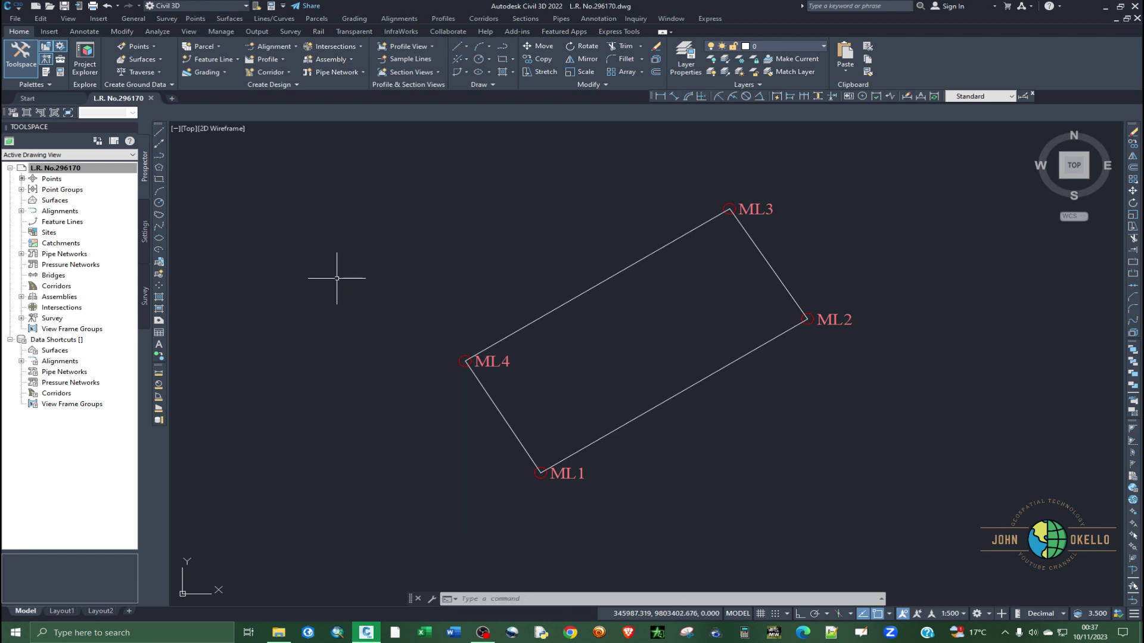
left_click(345, 277)
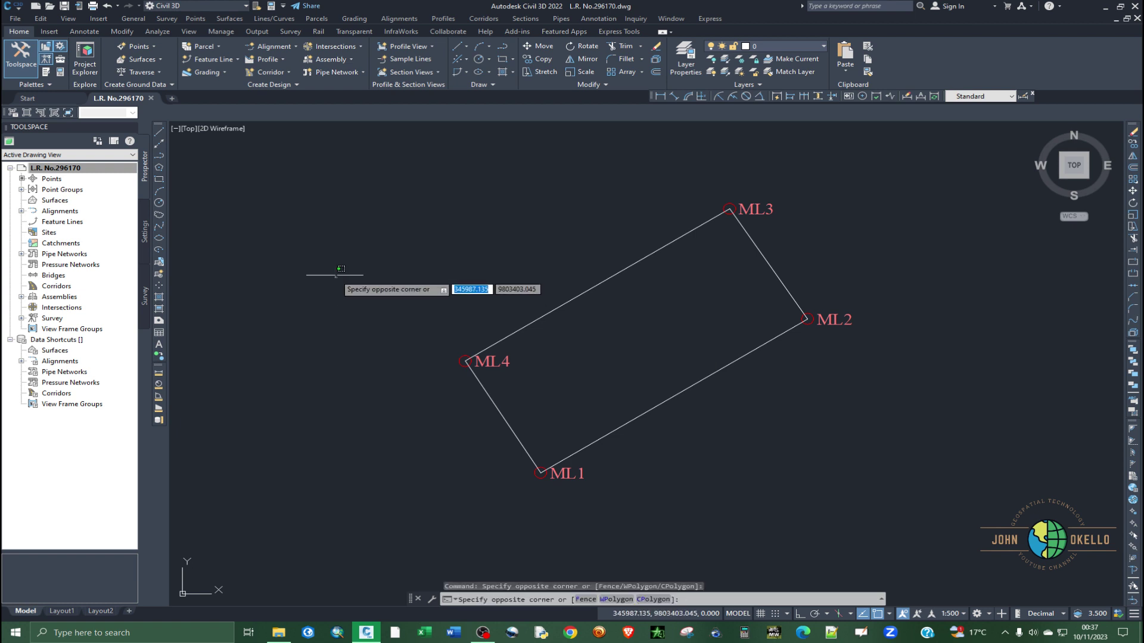
key("Escape")
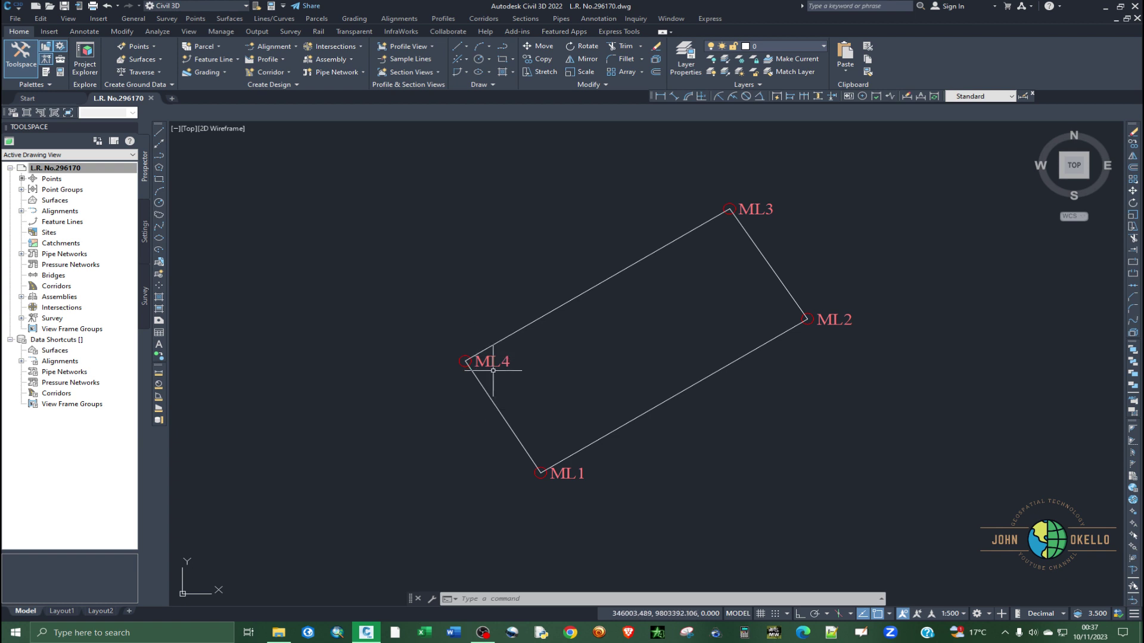
type("SETTINGS")
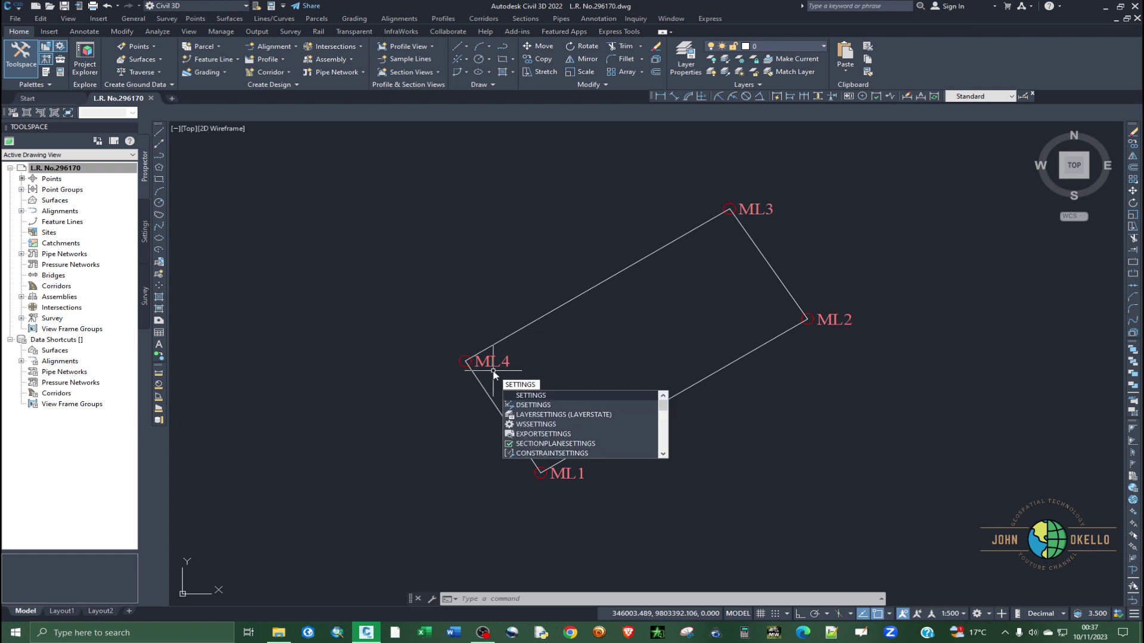
key("Return")
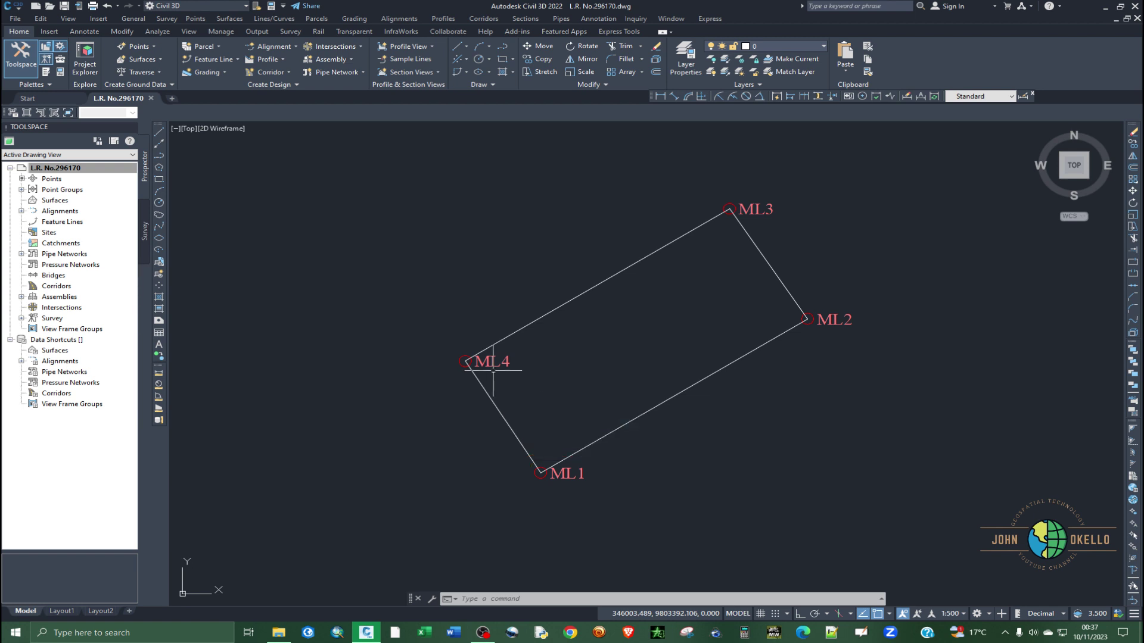
mouse_move(493, 371)
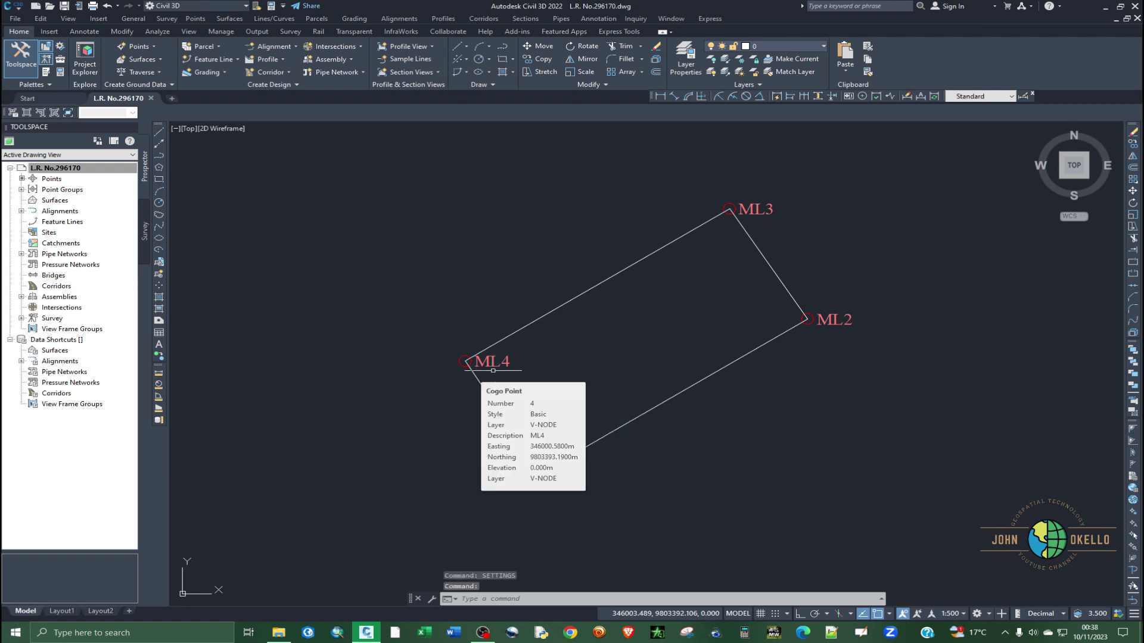
left_click(66, 168)
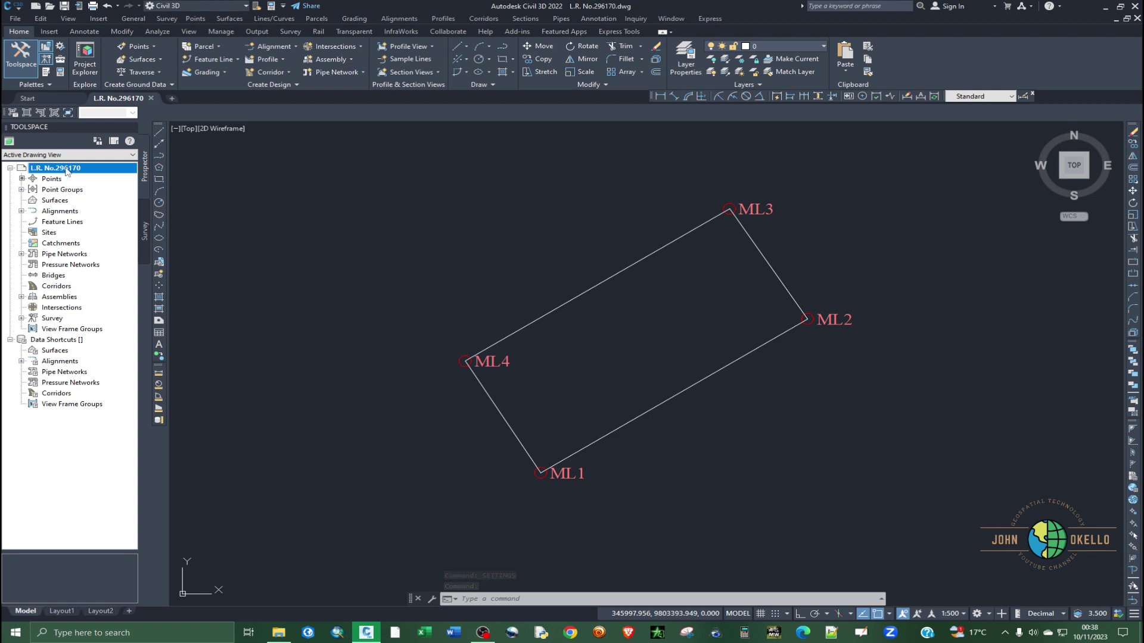
right_click(67, 170)
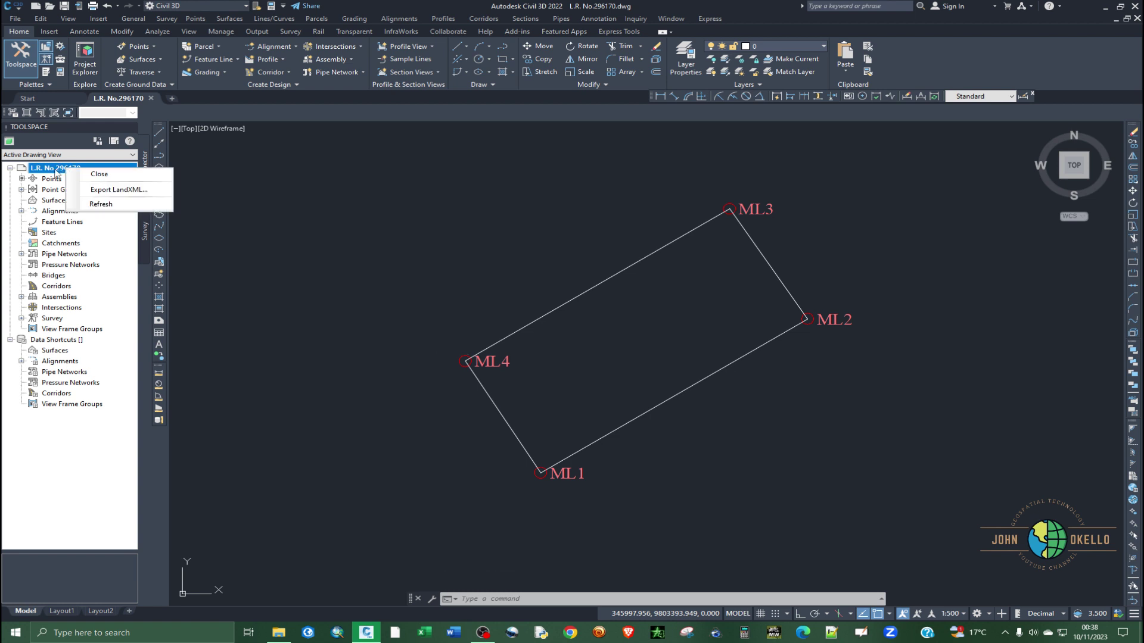
left_click(400, 301)
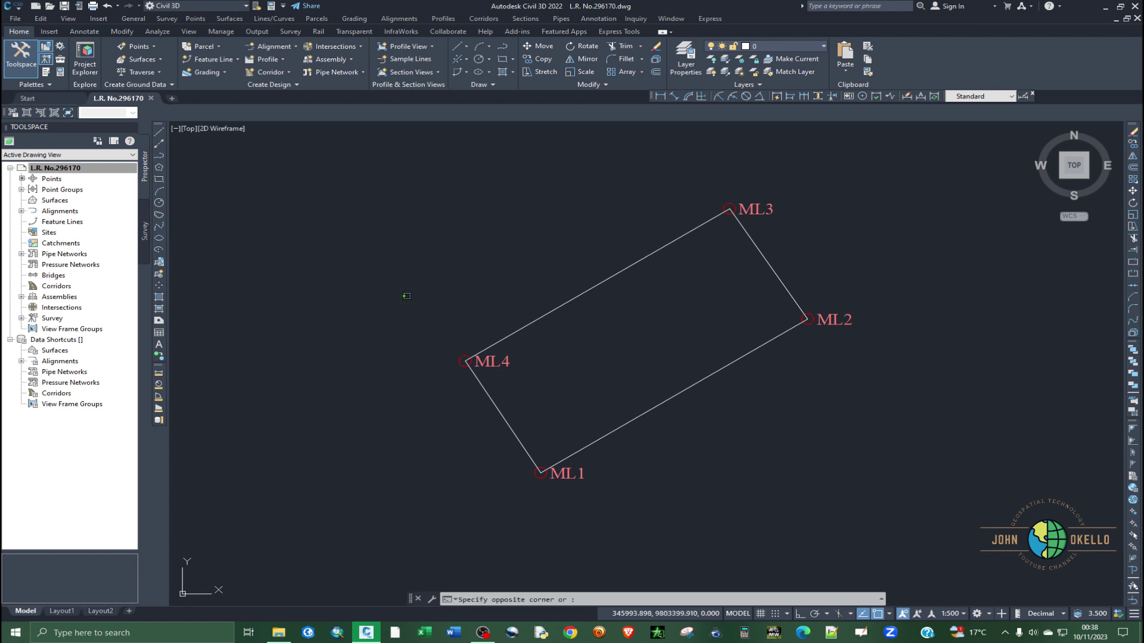
left_click(384, 287)
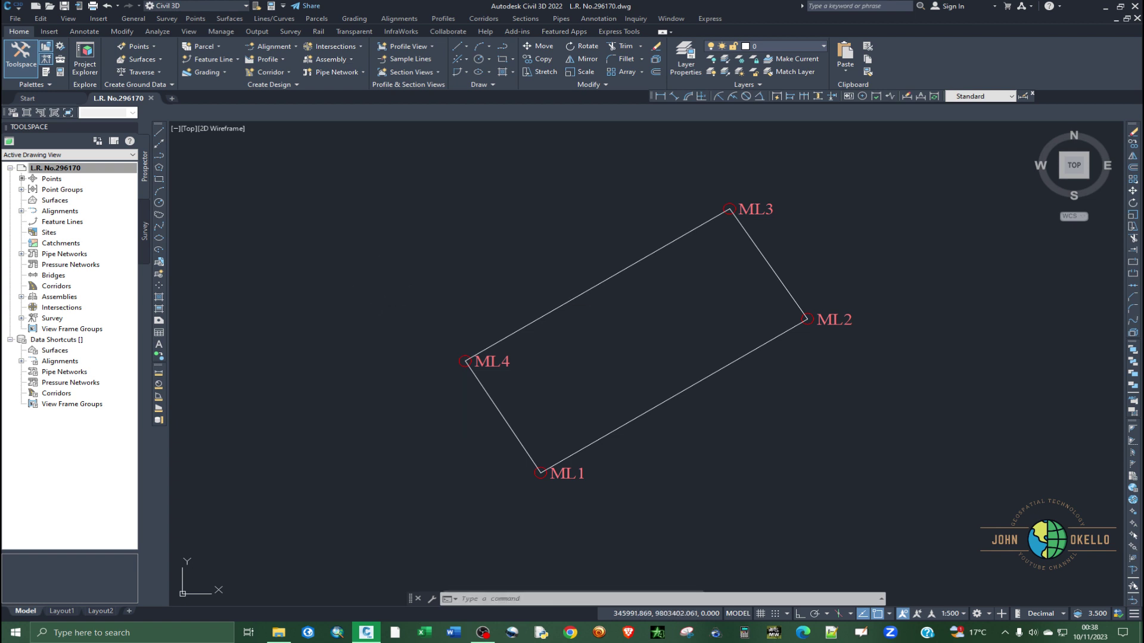
Run the SETTINGS command to display the active drawing's settings tree in the Toolspace.
type("SETT")
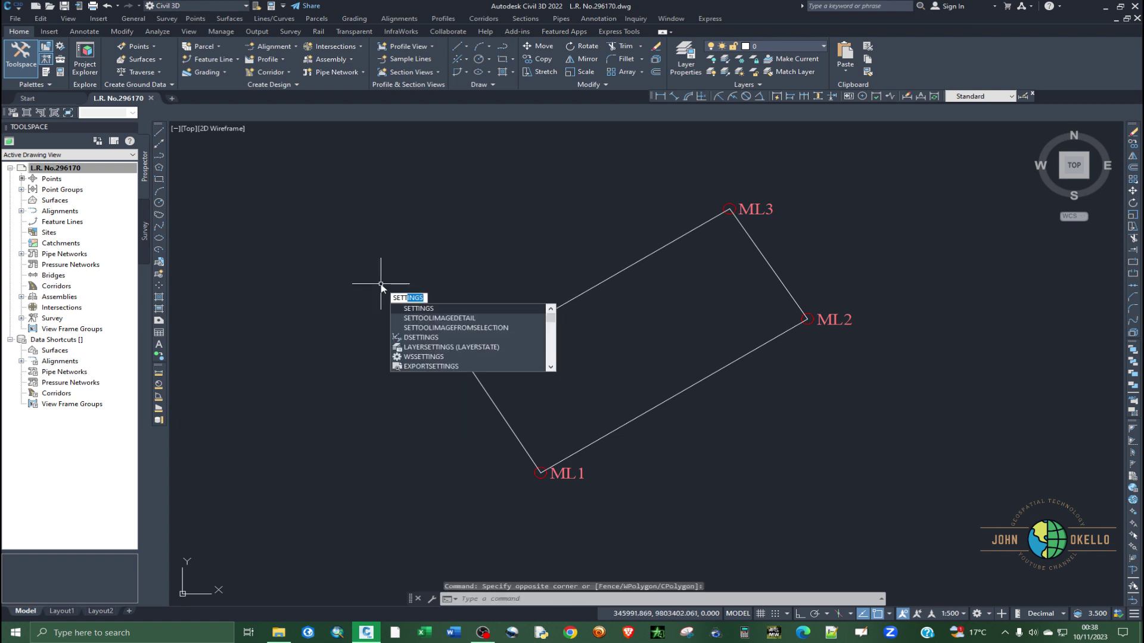
type("ING")
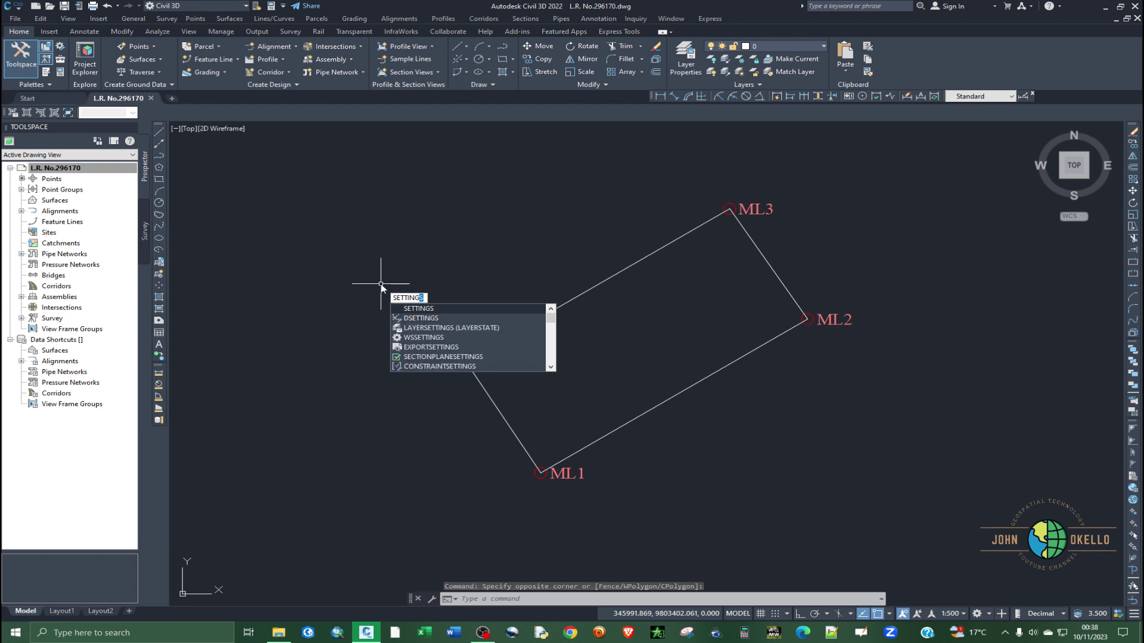
key("Return")
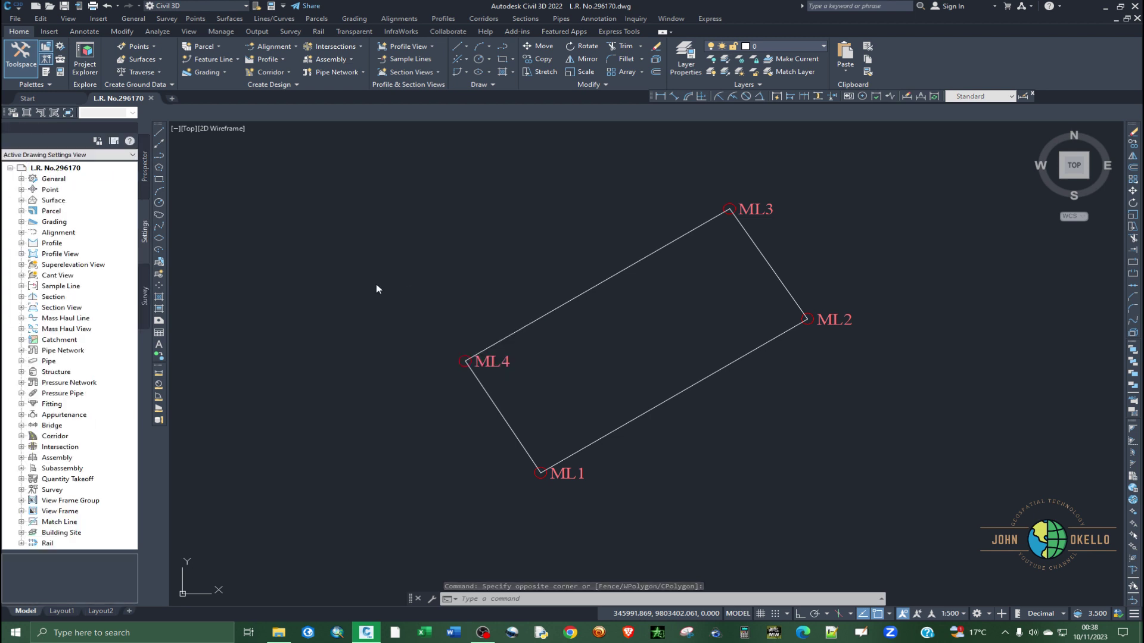
Open the drawing settings of the active drawing at its units and zone options, keeping the drawing units in meters.
left_click(53, 169)
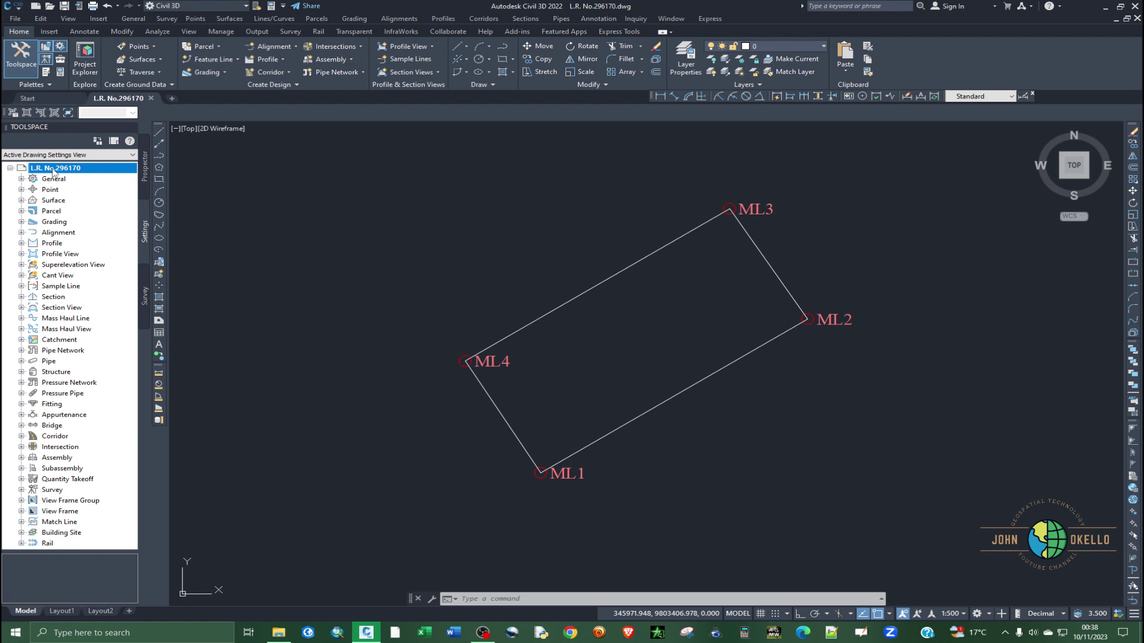
right_click(53, 173)
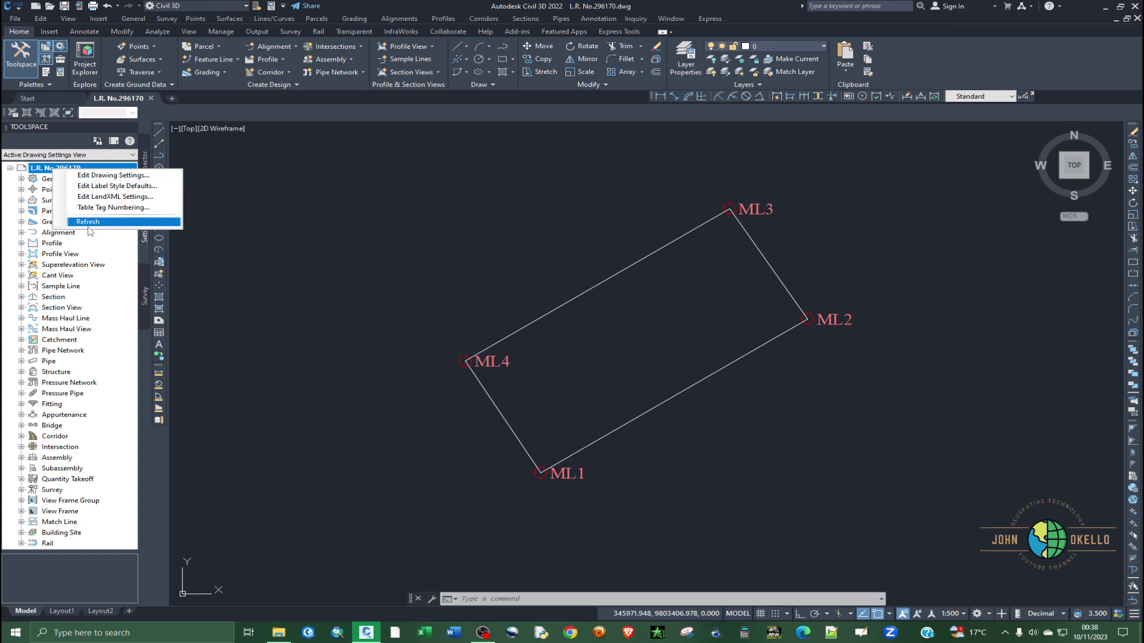
left_click(108, 176)
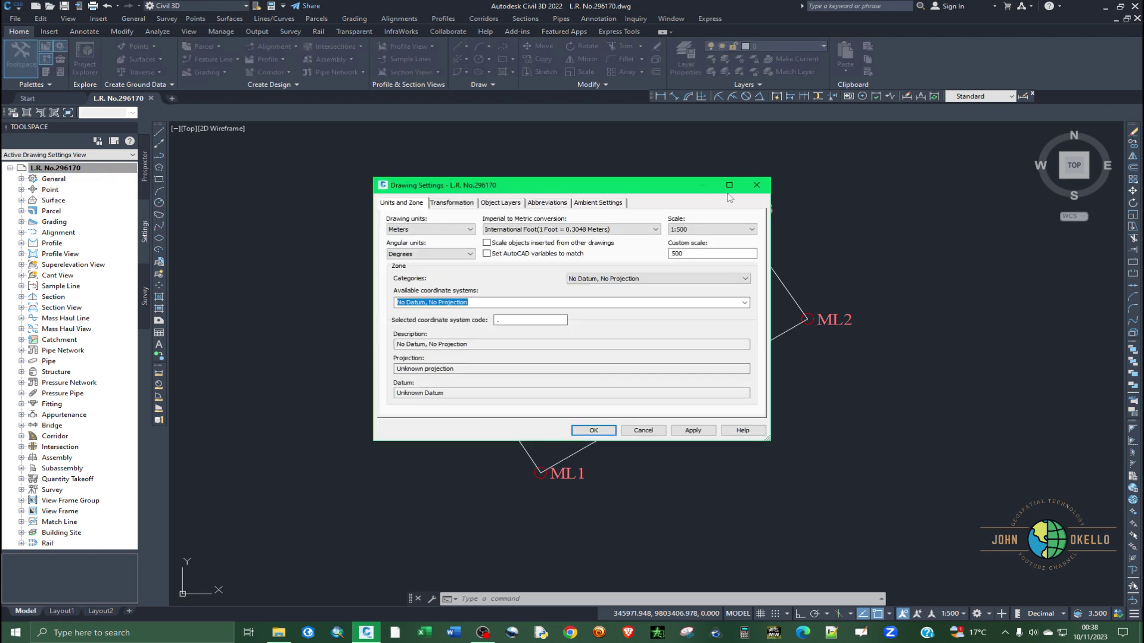
left_click(757, 185)
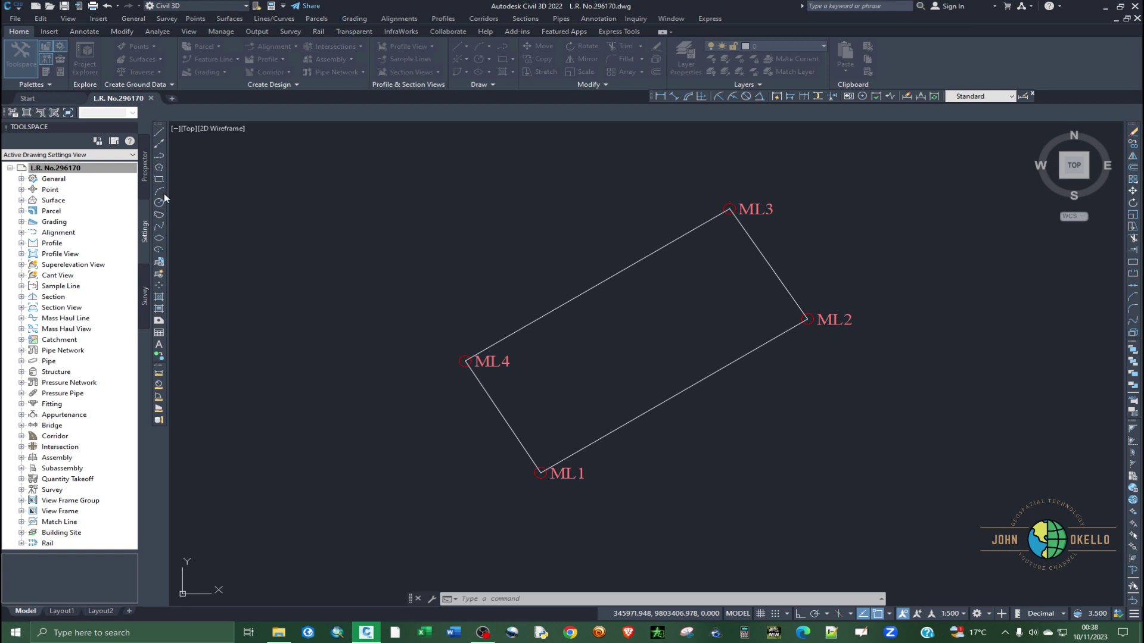
right_click(84, 172)
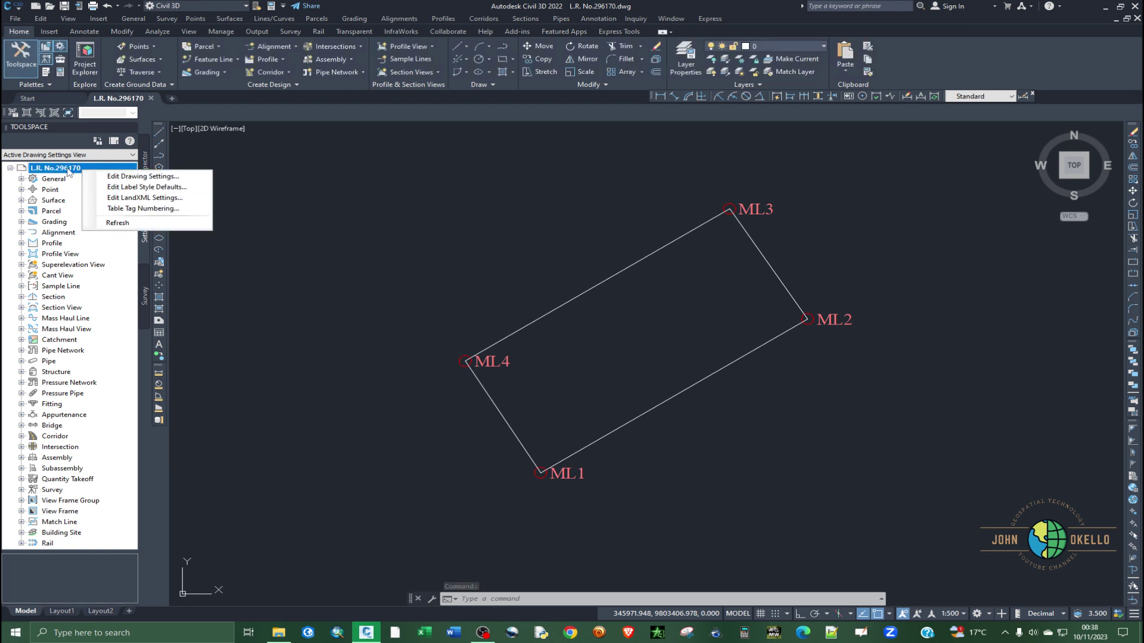
left_click(152, 178)
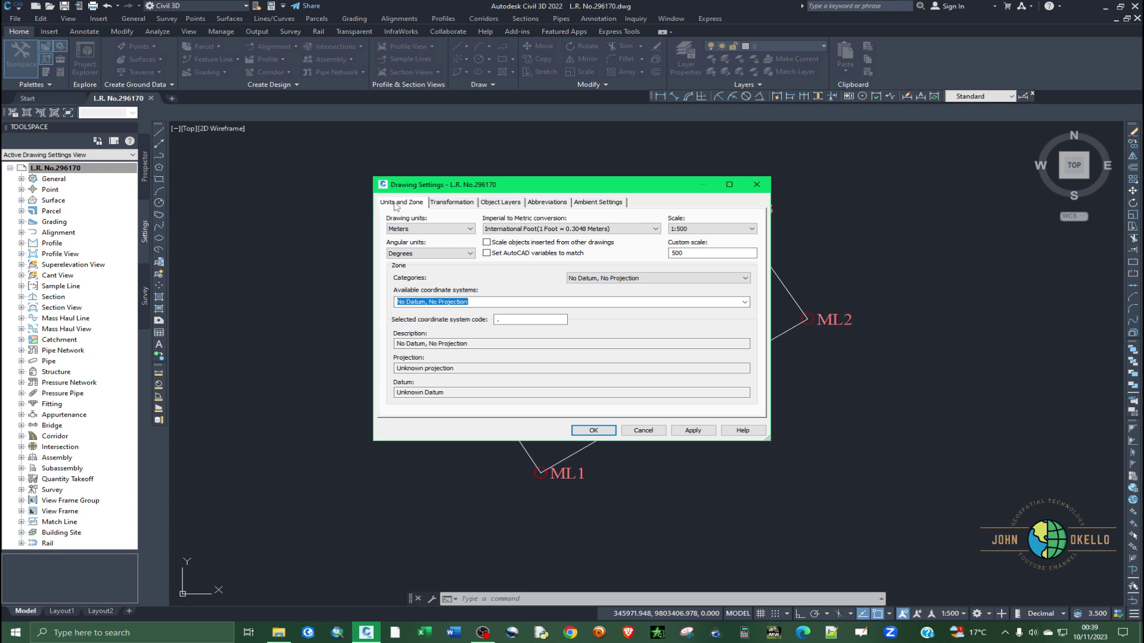
left_click(419, 231)
left_click(419, 231)
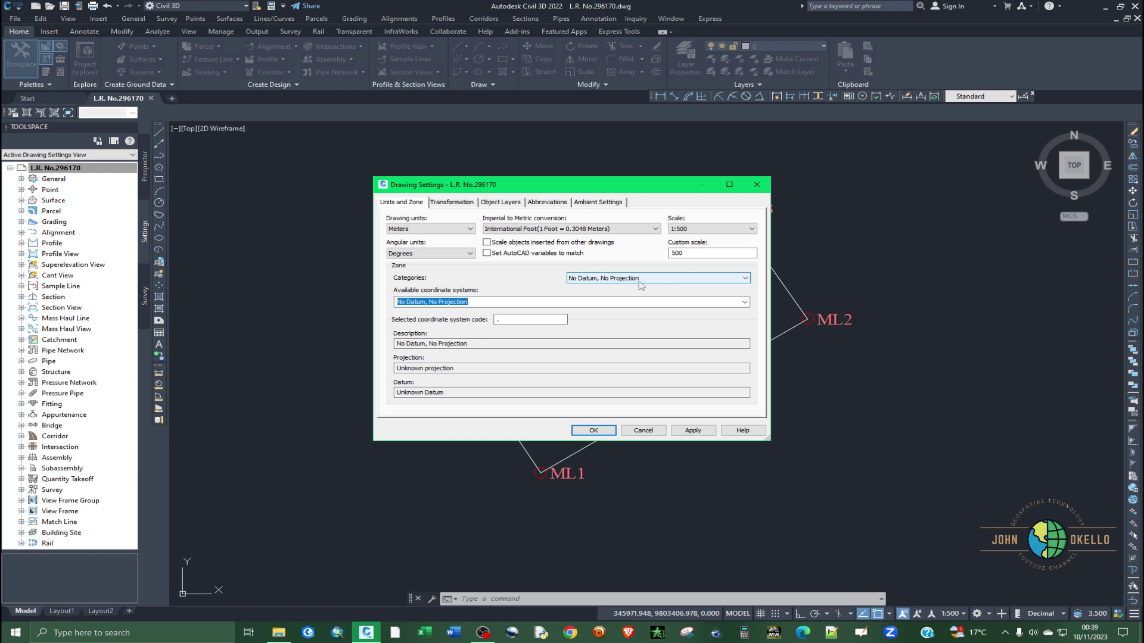
Set the zone category of the drawing's coordinate system to Kenya.
left_click(671, 284)
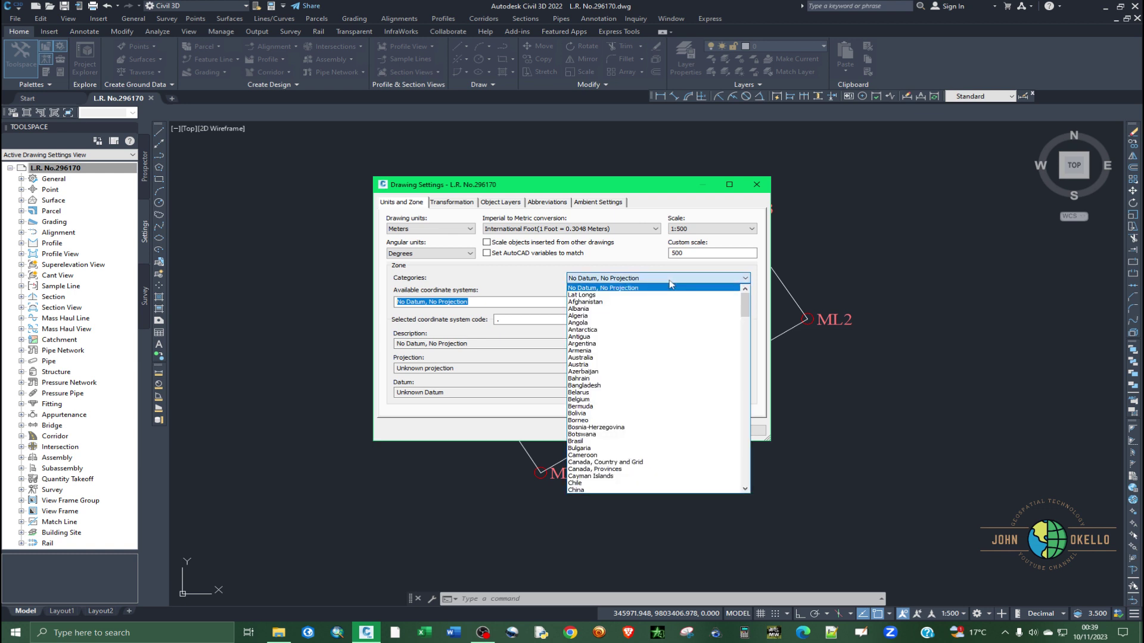
left_click(670, 283)
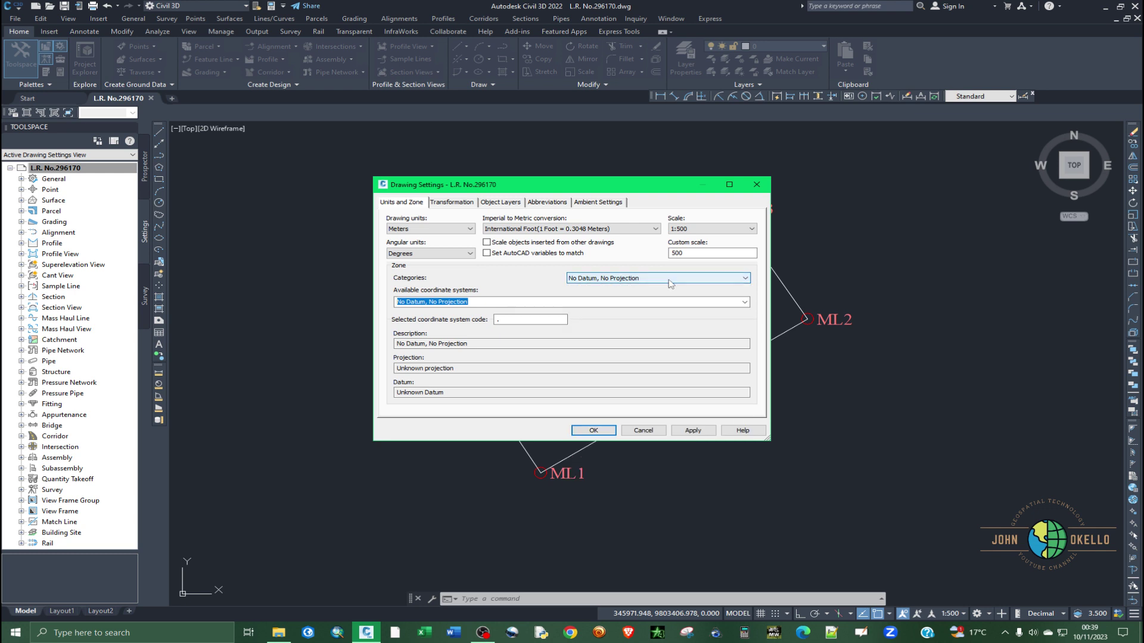
left_click(671, 283)
left_click(671, 284)
left_click(671, 284)
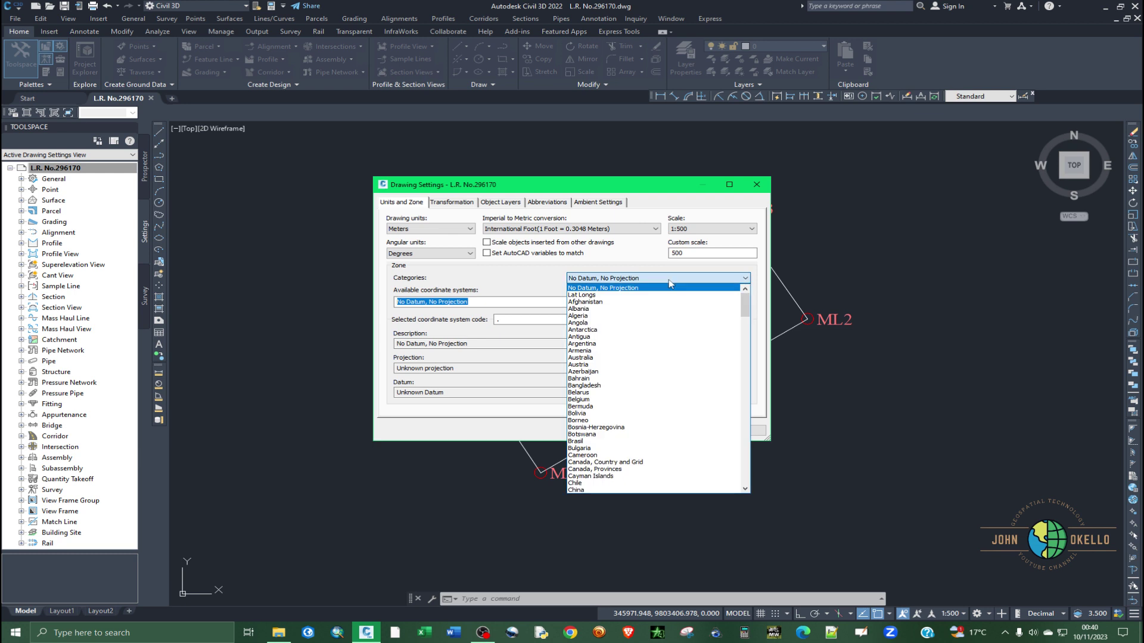
left_click(671, 284)
left_click(670, 284)
left_click(671, 284)
left_click(671, 284)
scroll(631, 311, "down", 3)
scroll(630, 311, "up", 3)
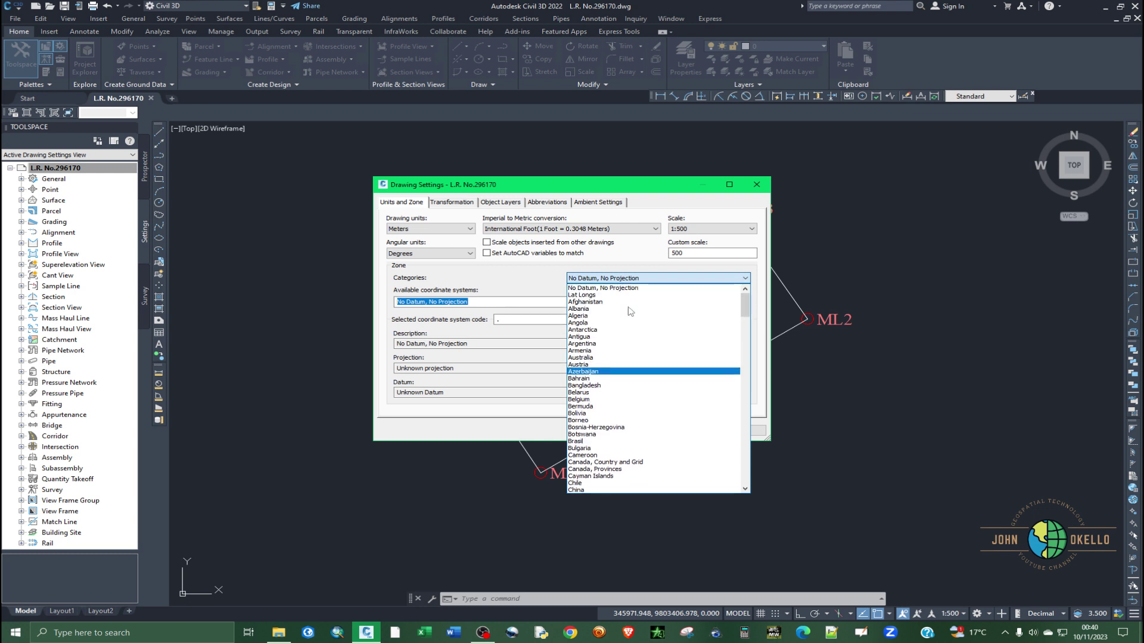
scroll(632, 311, "down", 11)
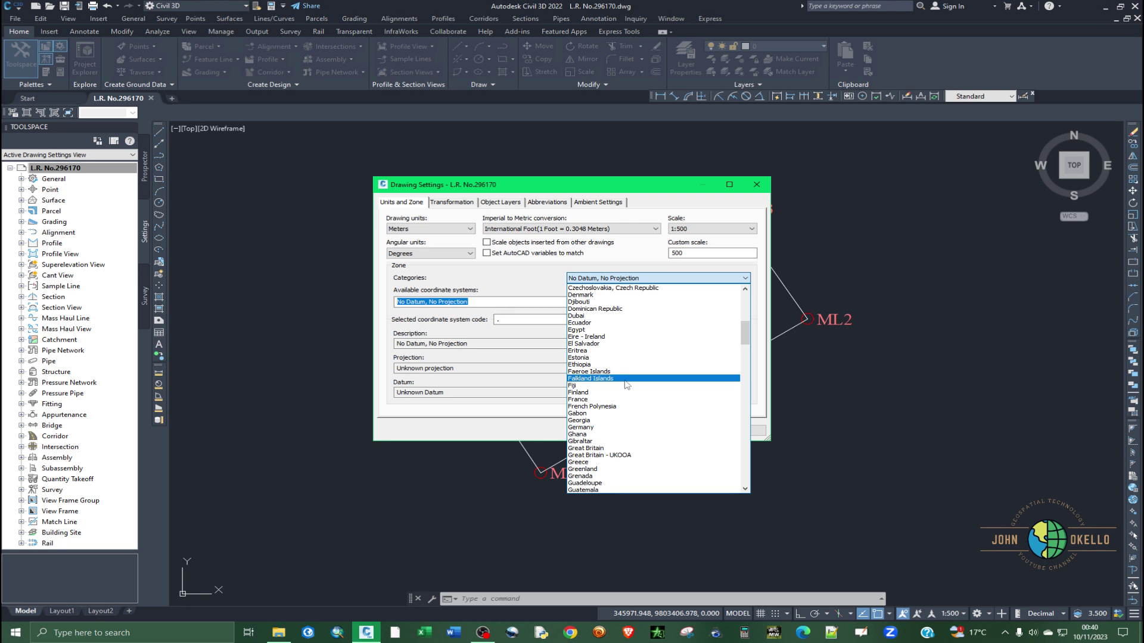
key("k")
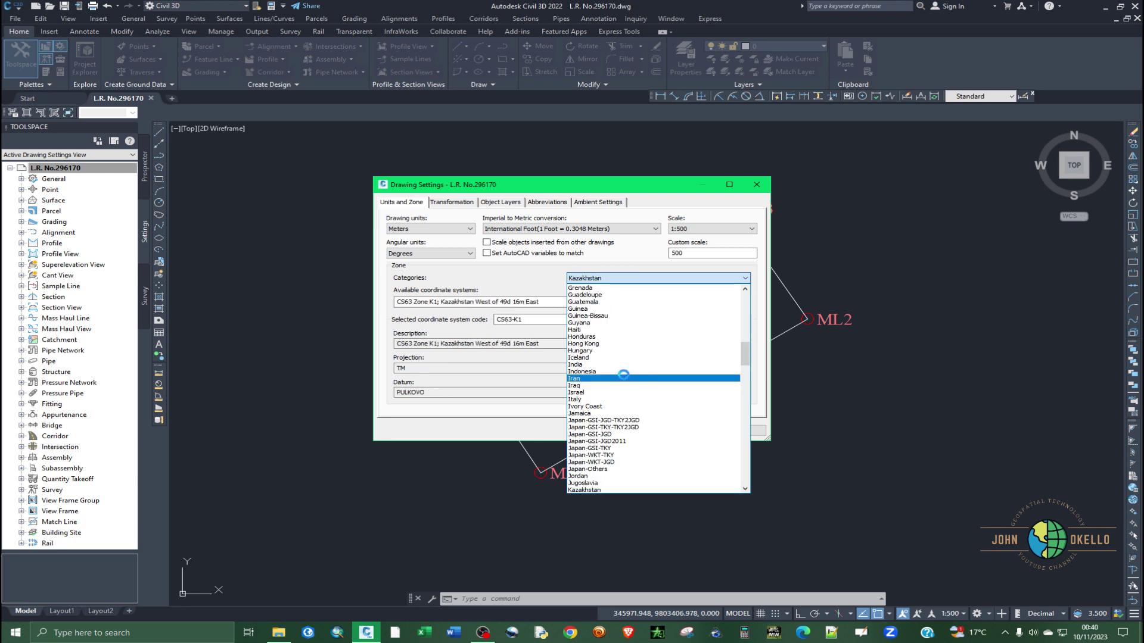
scroll(623, 374, "down", 4)
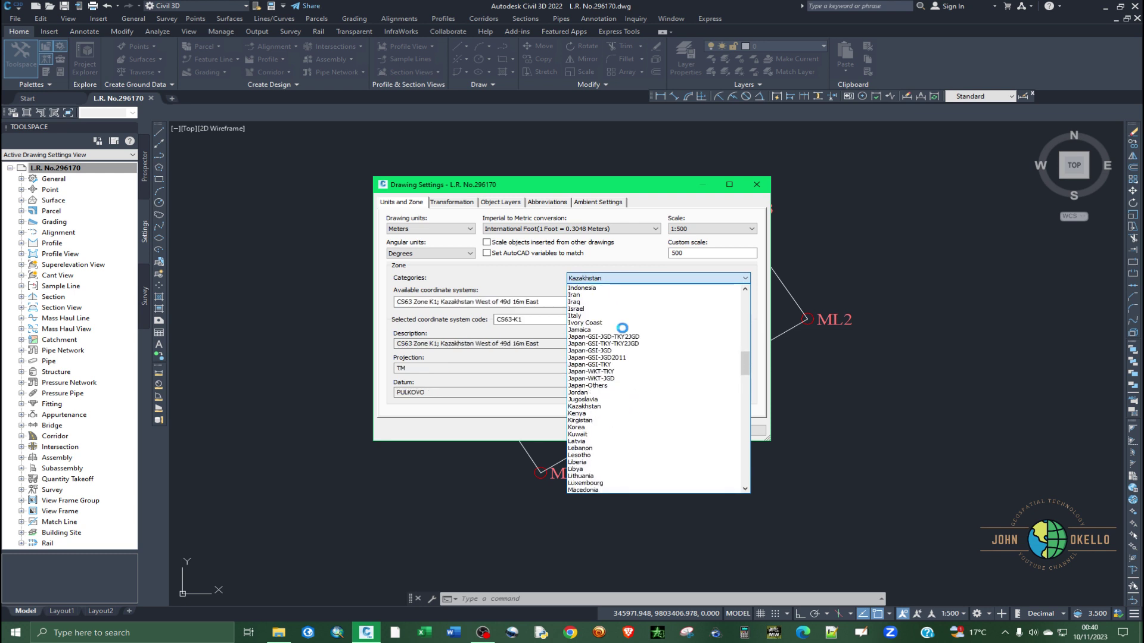
scroll(622, 328, "down", 2)
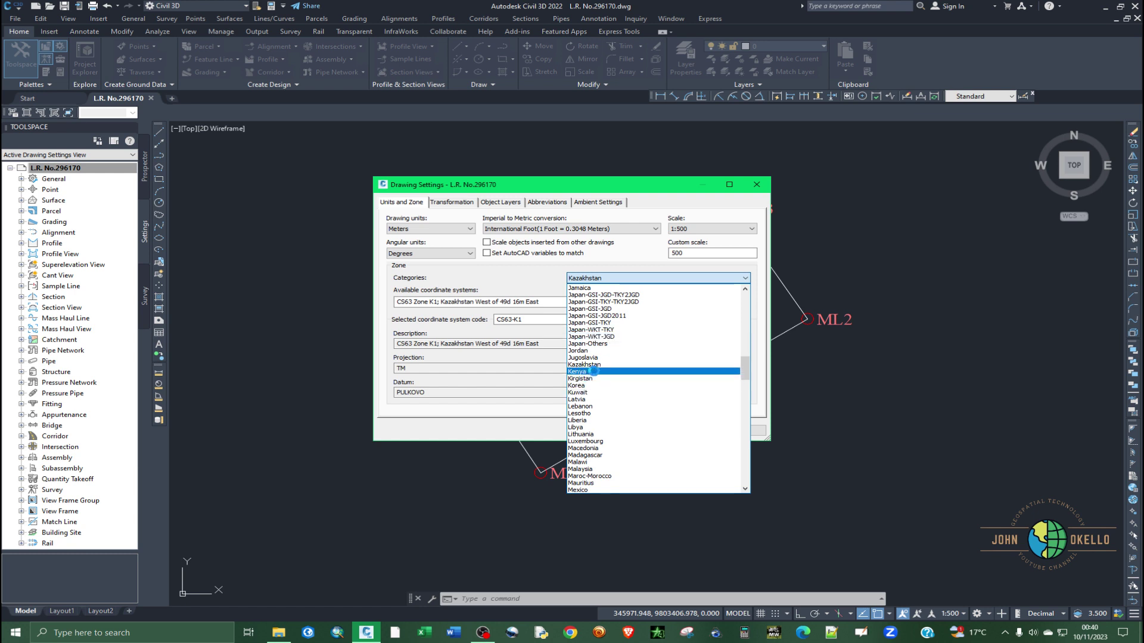
left_click(594, 371)
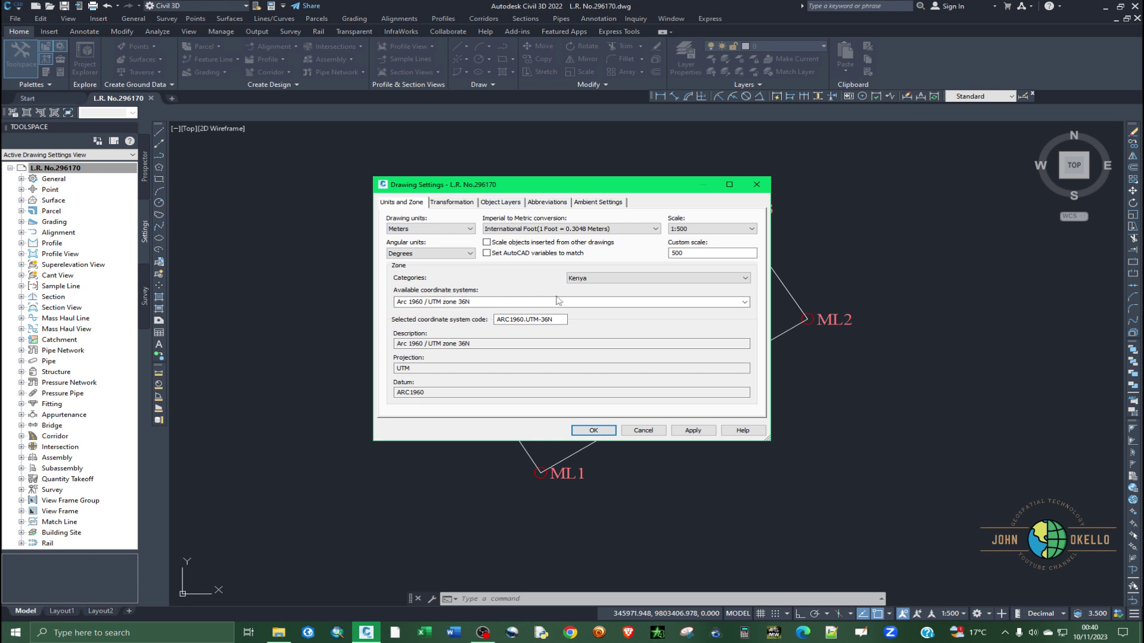
Choose Arc 1960 / UTM zone 37S as the drawing's coordinate system and apply the drawing settings.
left_click(744, 303)
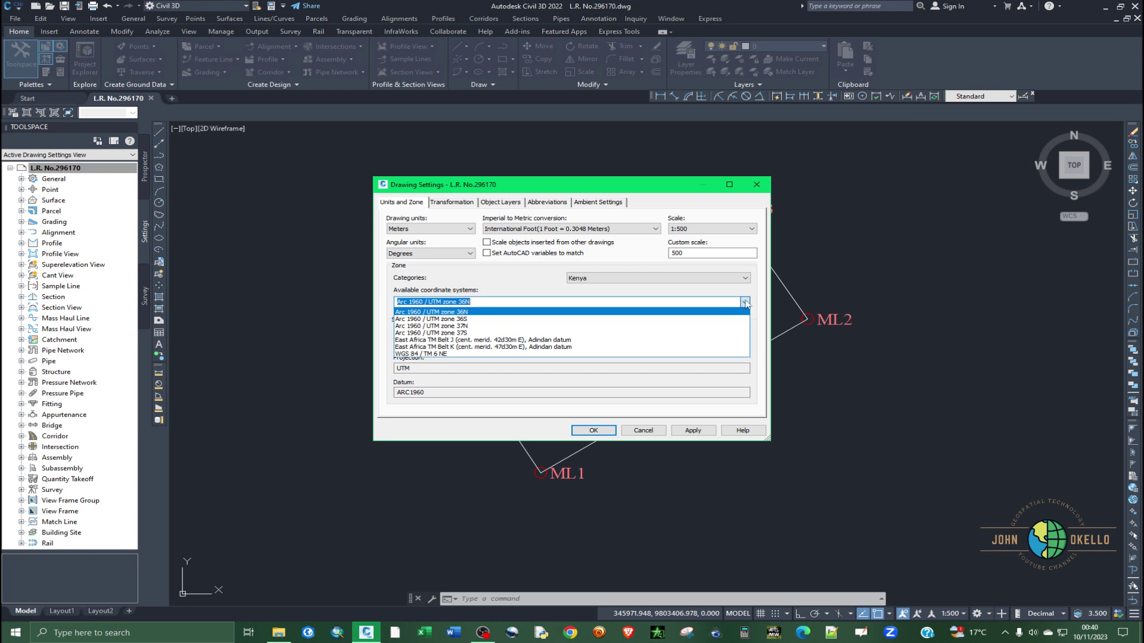
left_click(746, 303)
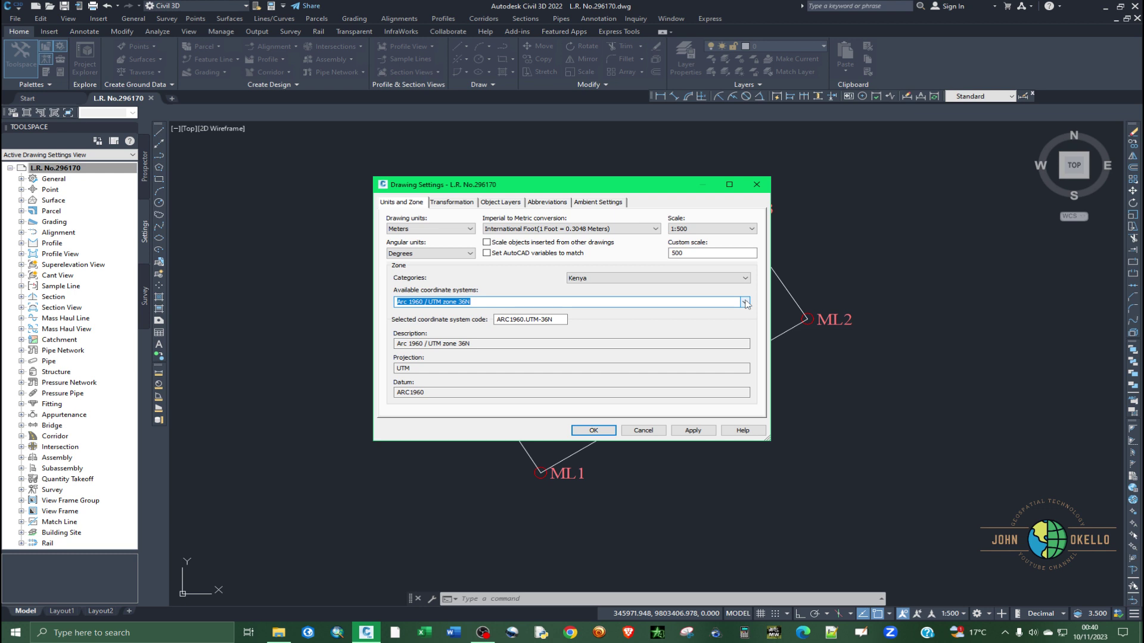
left_click(745, 302)
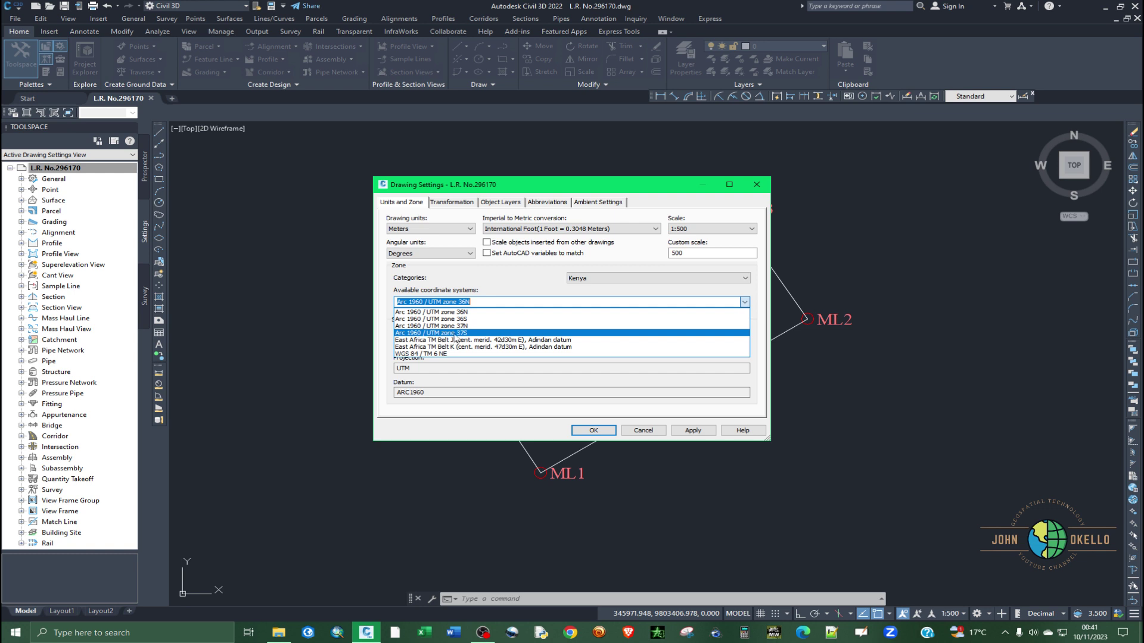
left_click(471, 333)
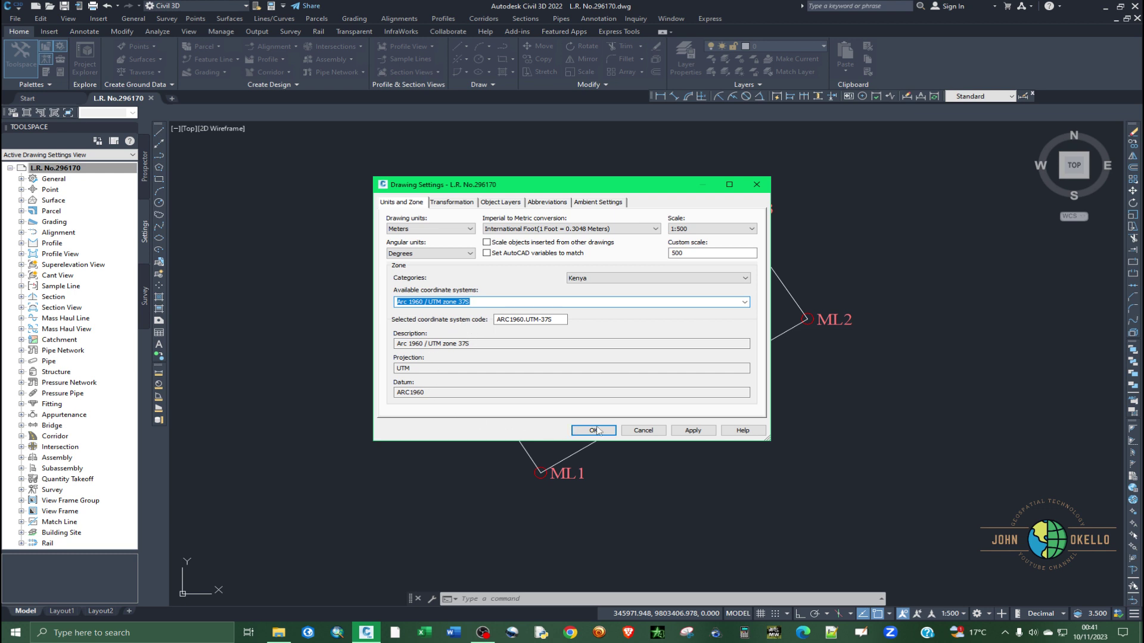
left_click(693, 431)
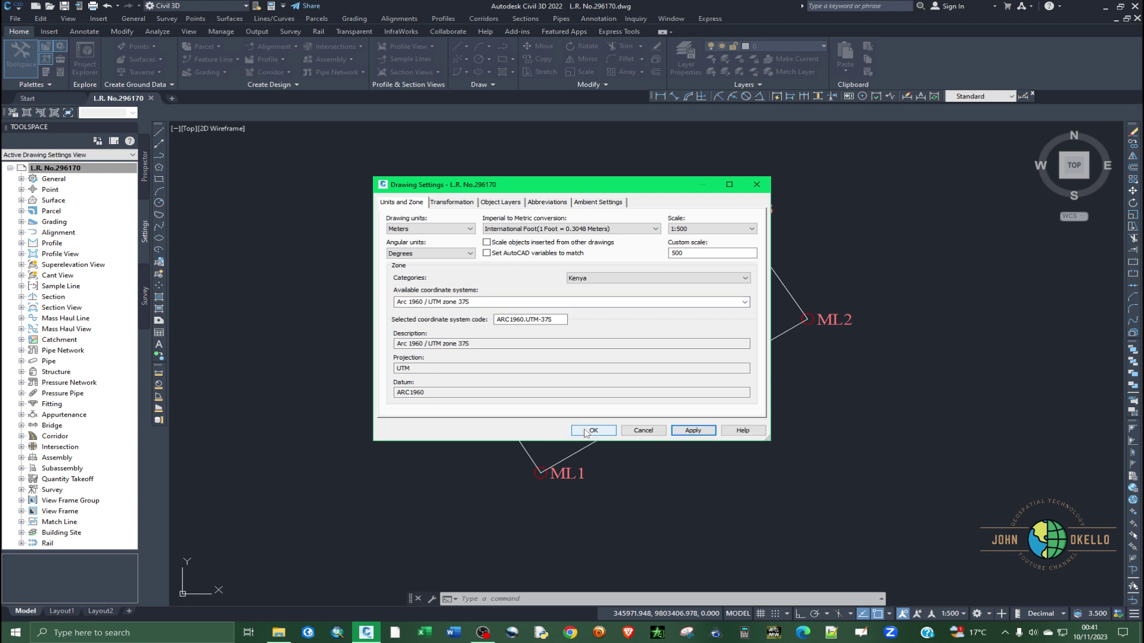
left_click(591, 430)
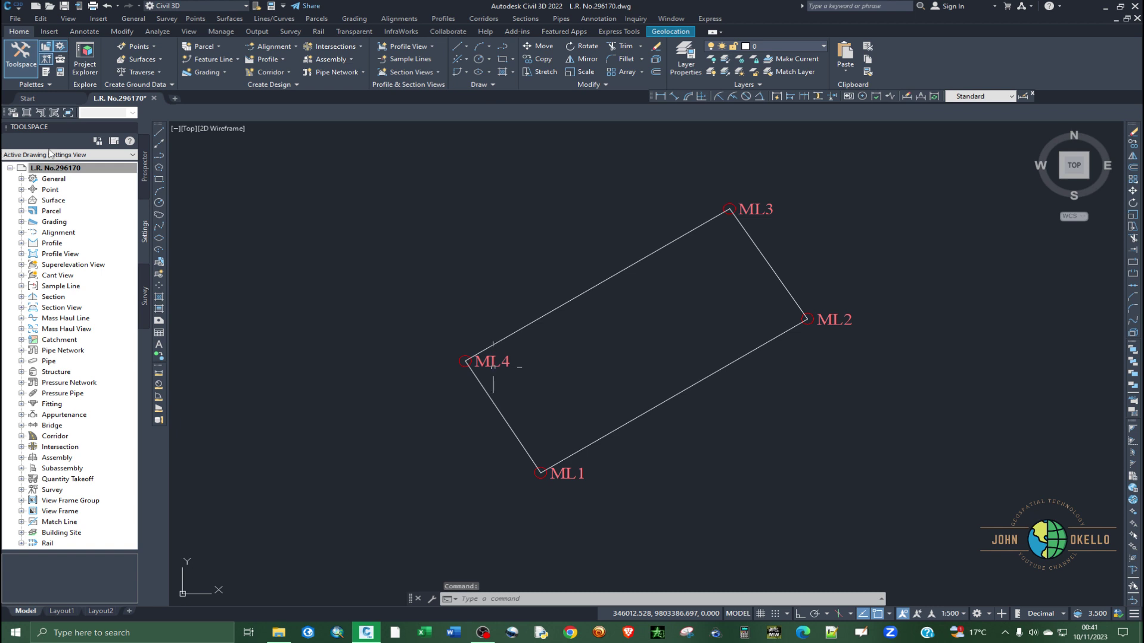
Reopen the active drawing's settings to check its assigned zone and coordinate system, leaving them without changes.
left_click(49, 168)
right_click(48, 168)
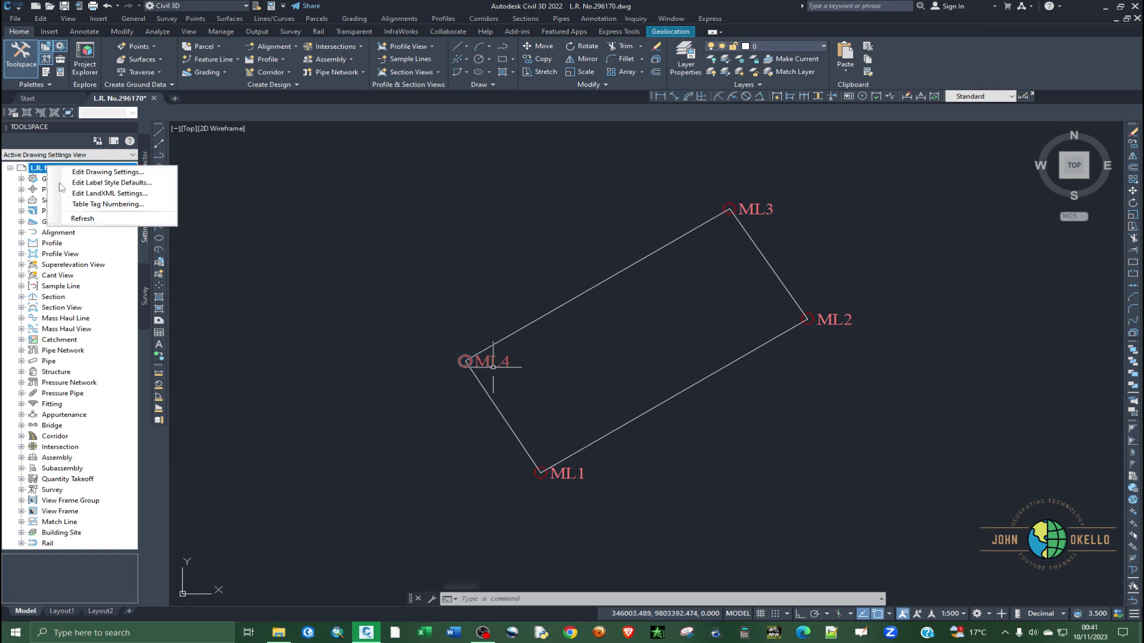
left_click(107, 173)
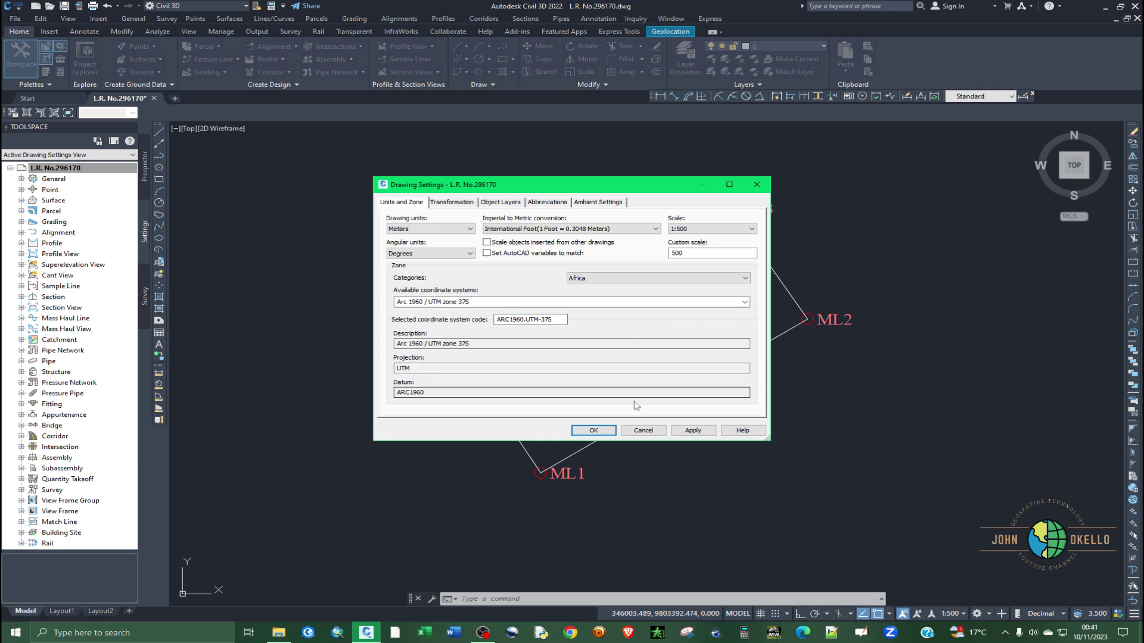
left_click(652, 431)
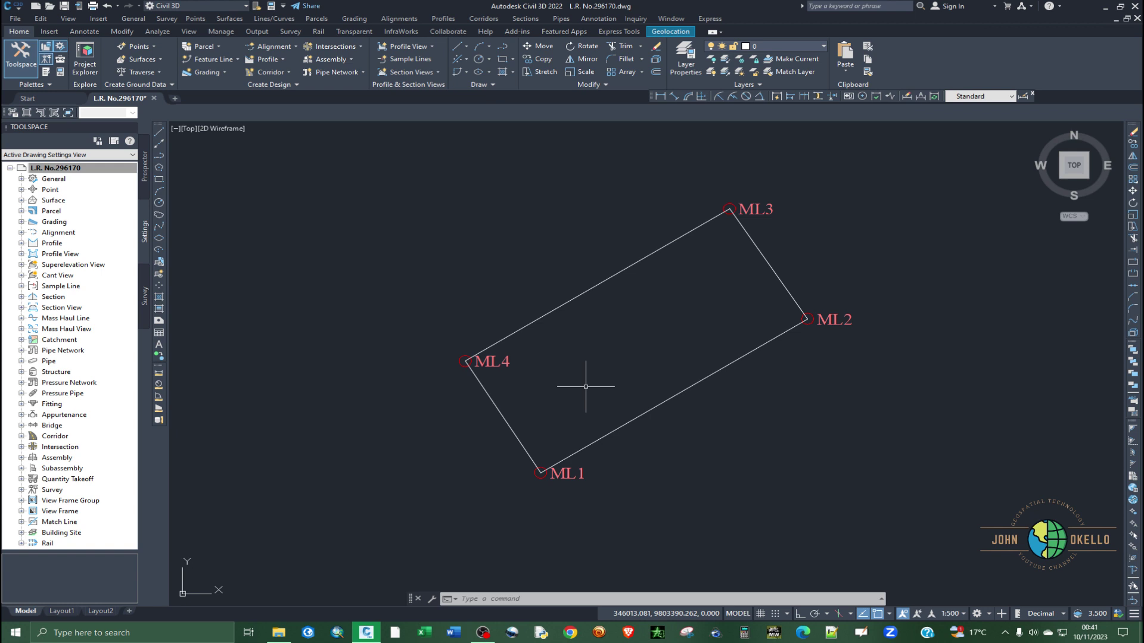
Run the MAPCSASSIGN command to bring up the list of assignable coordinate systems.
type("MAP")
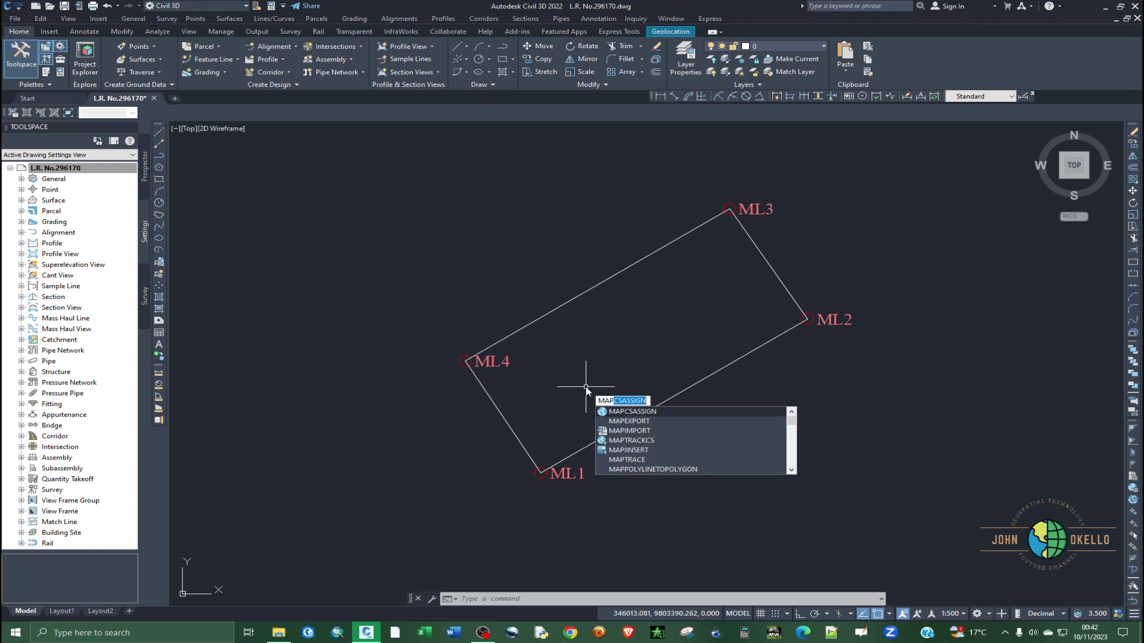
type("CS")
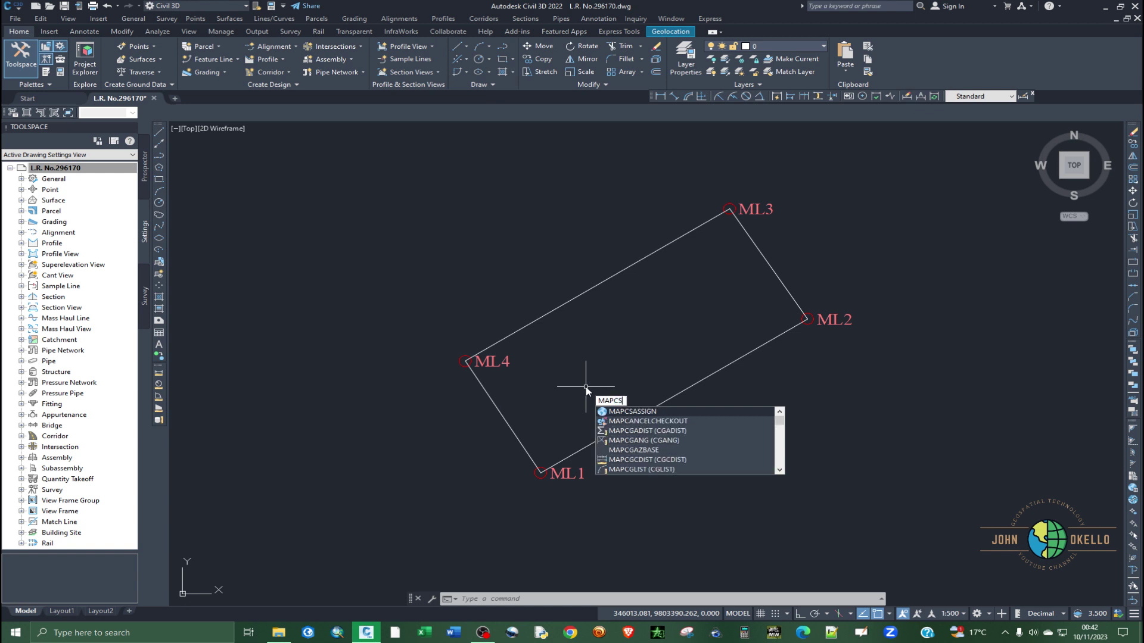
type("ASSIG")
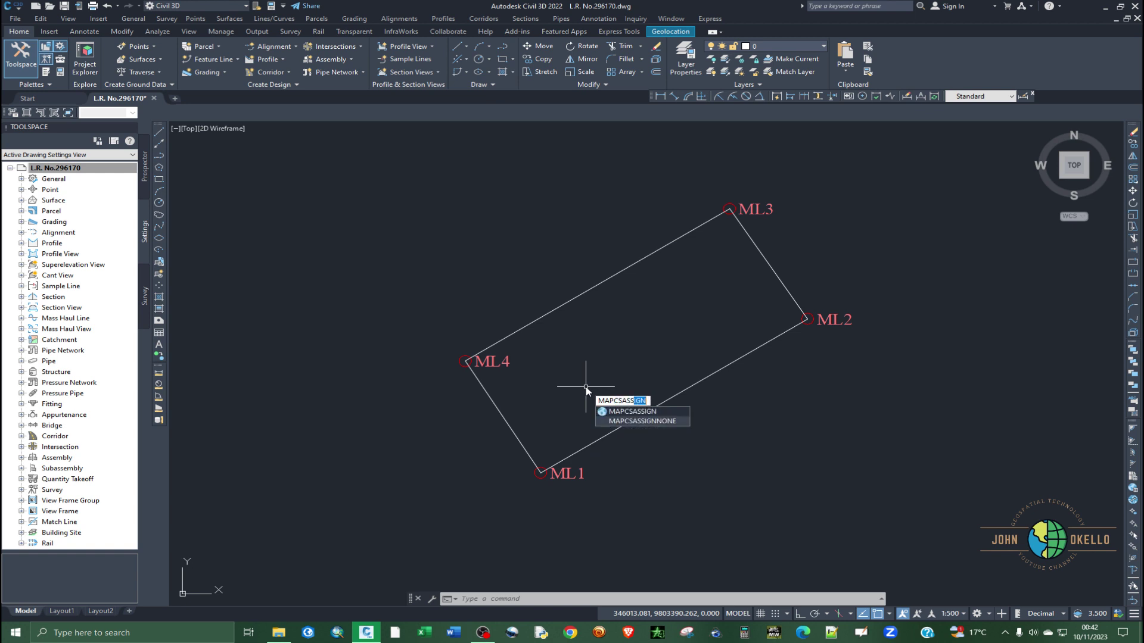
type("N")
key("Return")
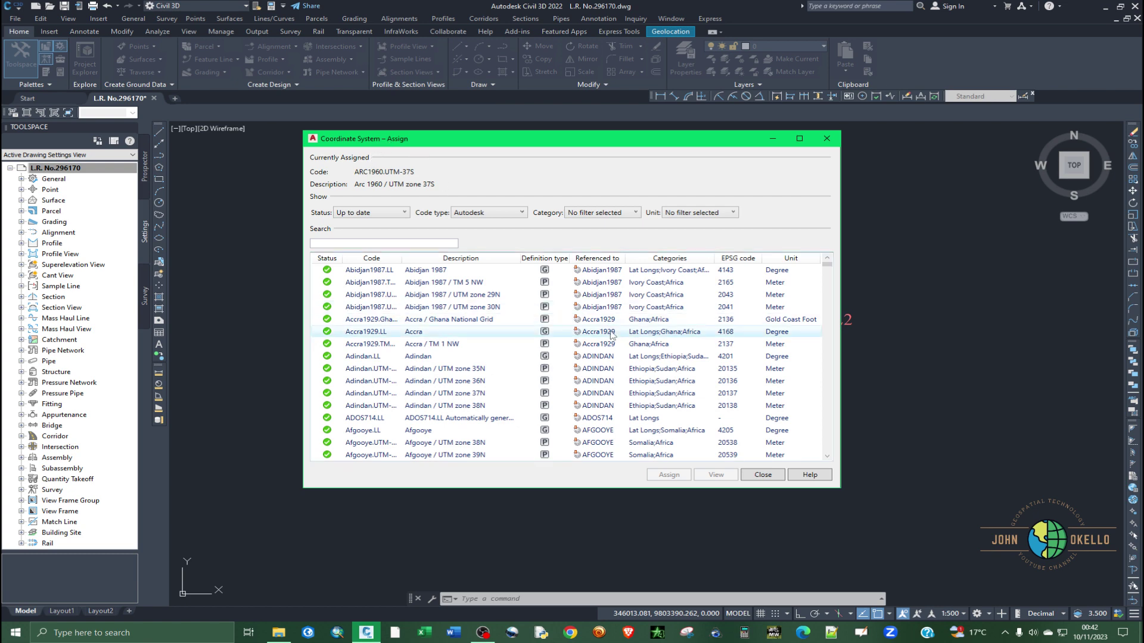
Search the coordinate systems for ARC and assign Arc 1960 / UTM zone 37S to the drawing.
scroll(611, 333, "down", 10)
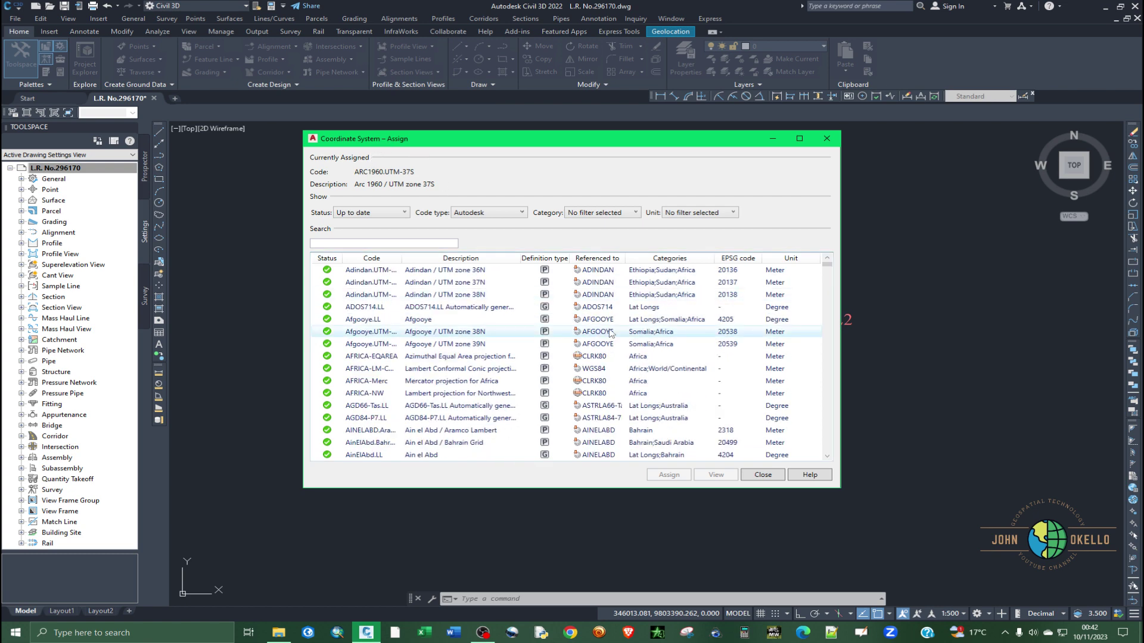
scroll(610, 334, "down", 2)
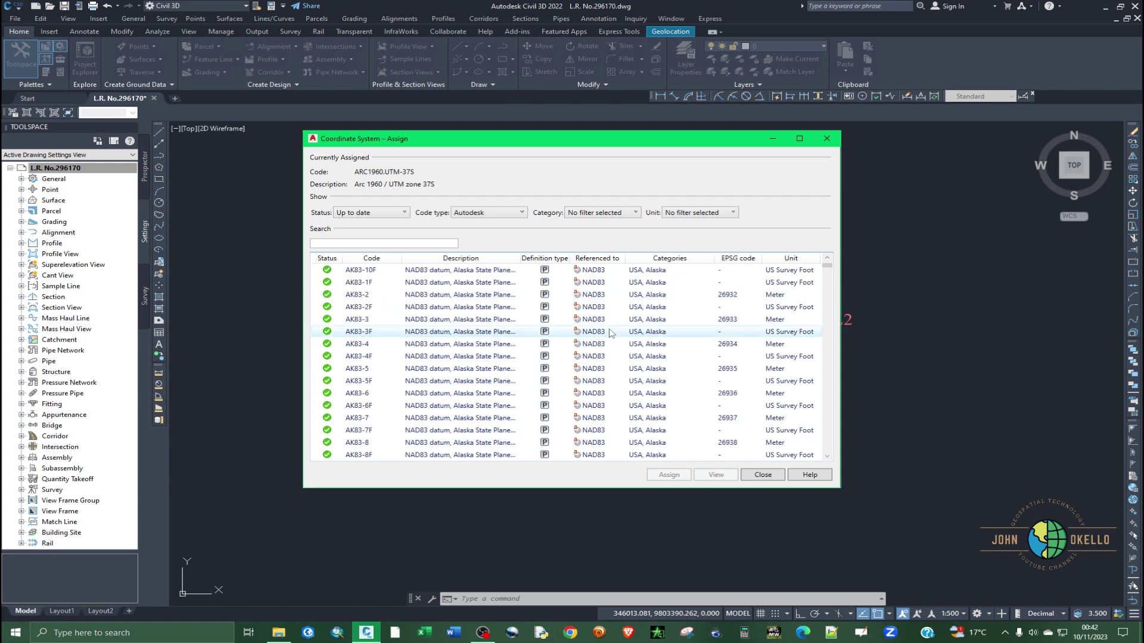
scroll(610, 334, "up", 4)
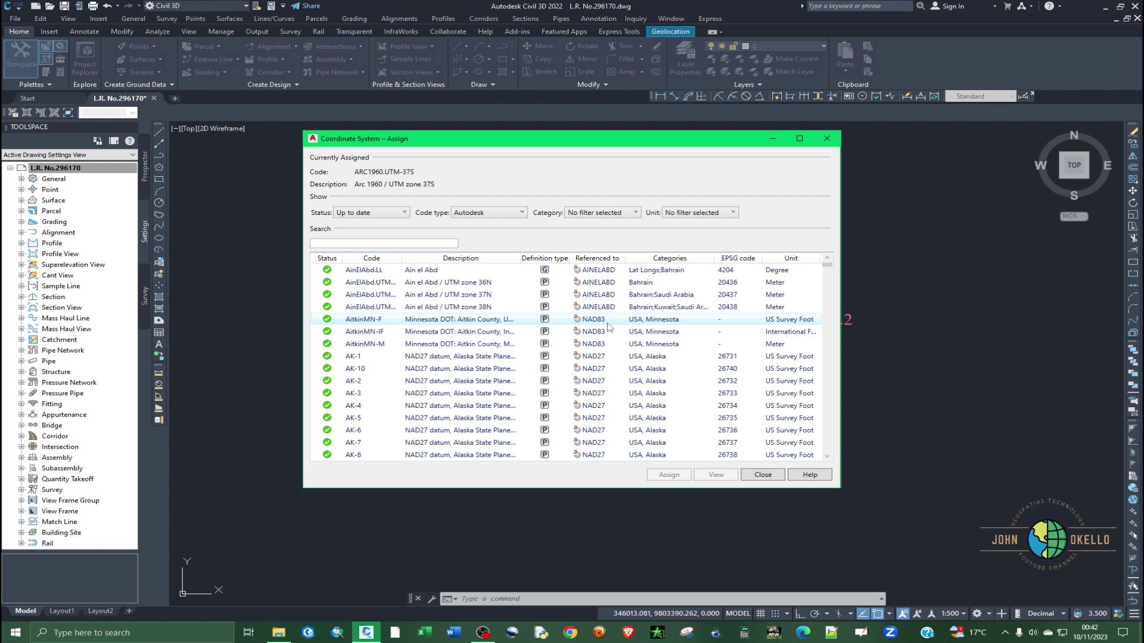
scroll(446, 321, "down", 10)
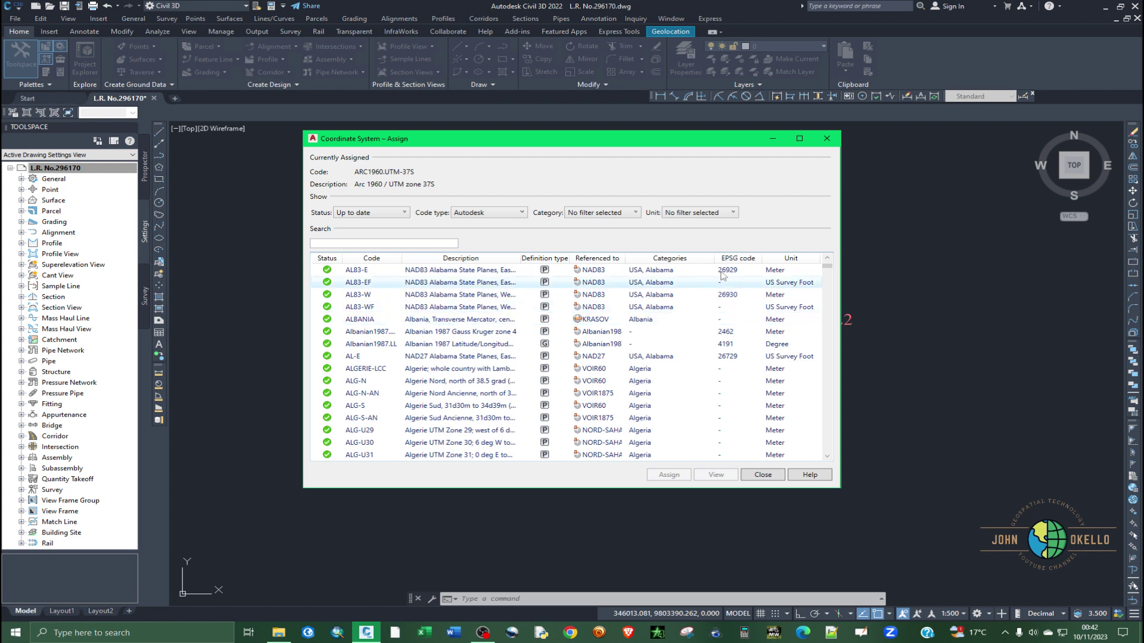
left_click_drag(831, 269, 832, 280)
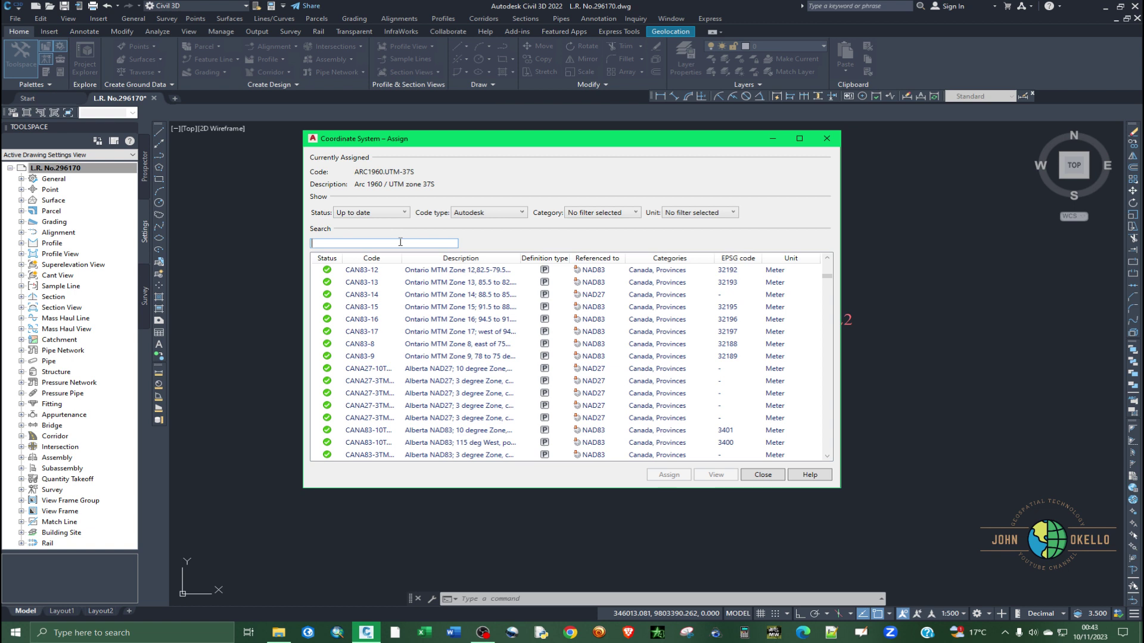
type("ARC")
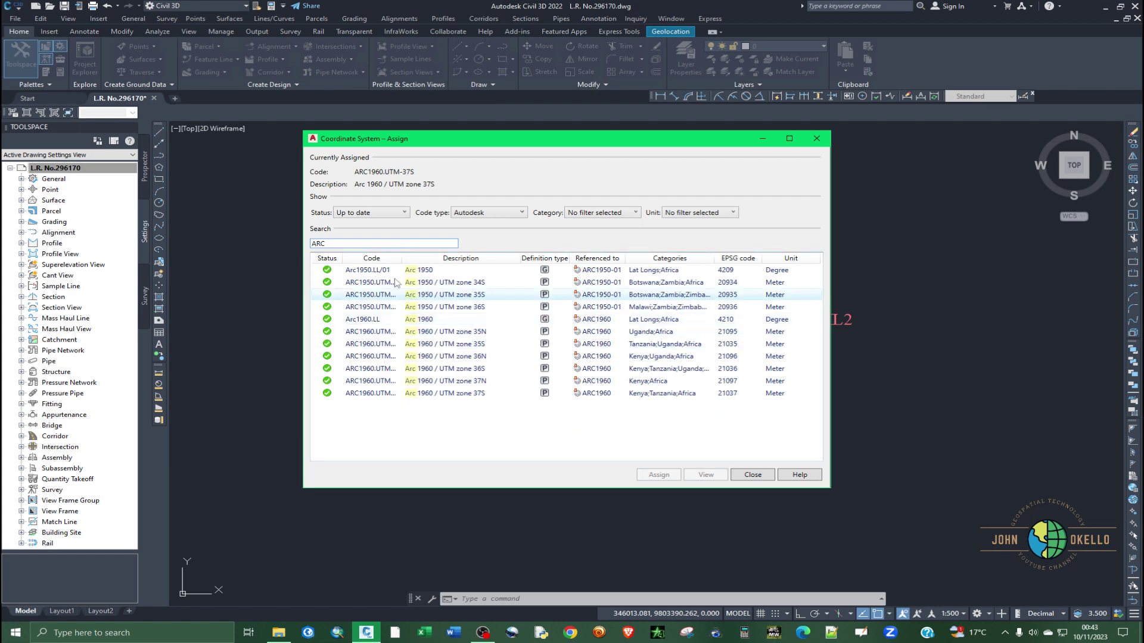
left_click(456, 395)
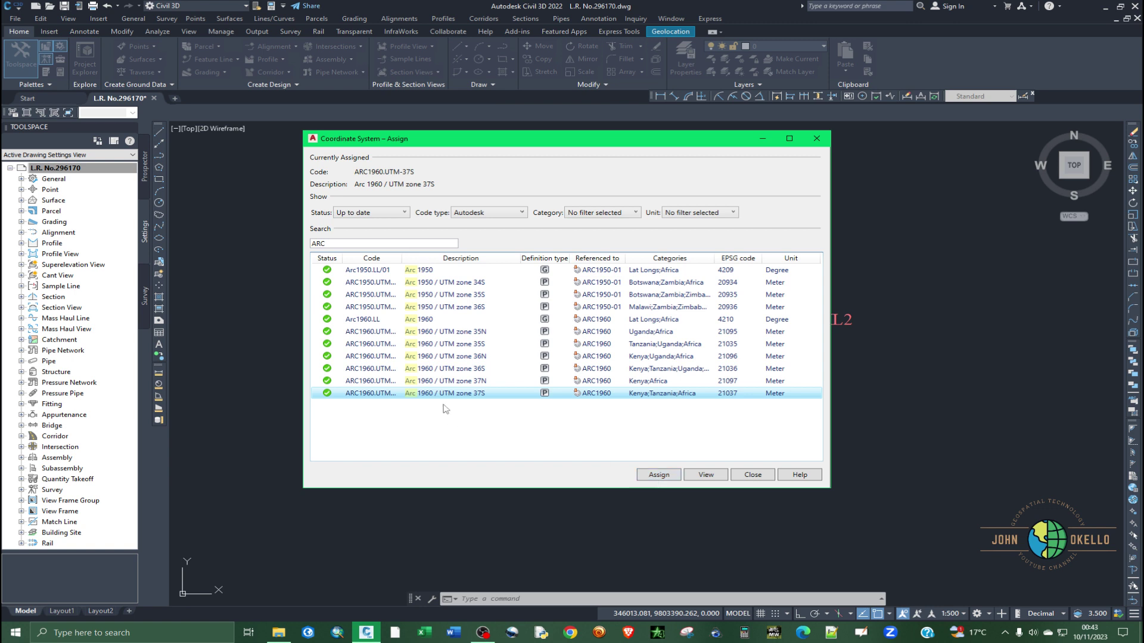
left_click(659, 473)
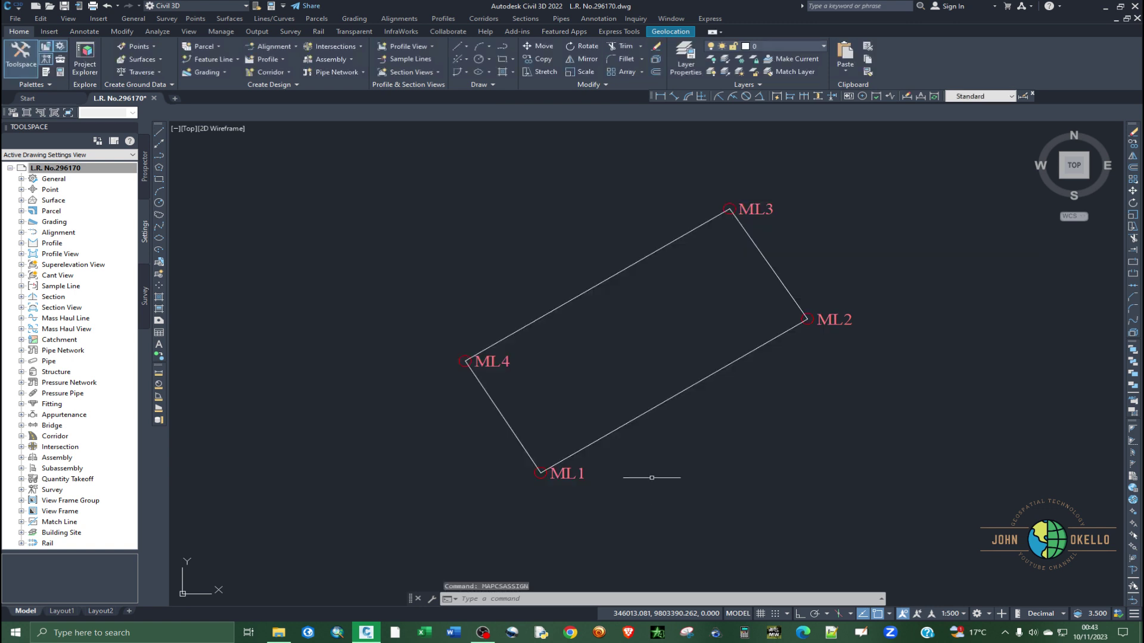